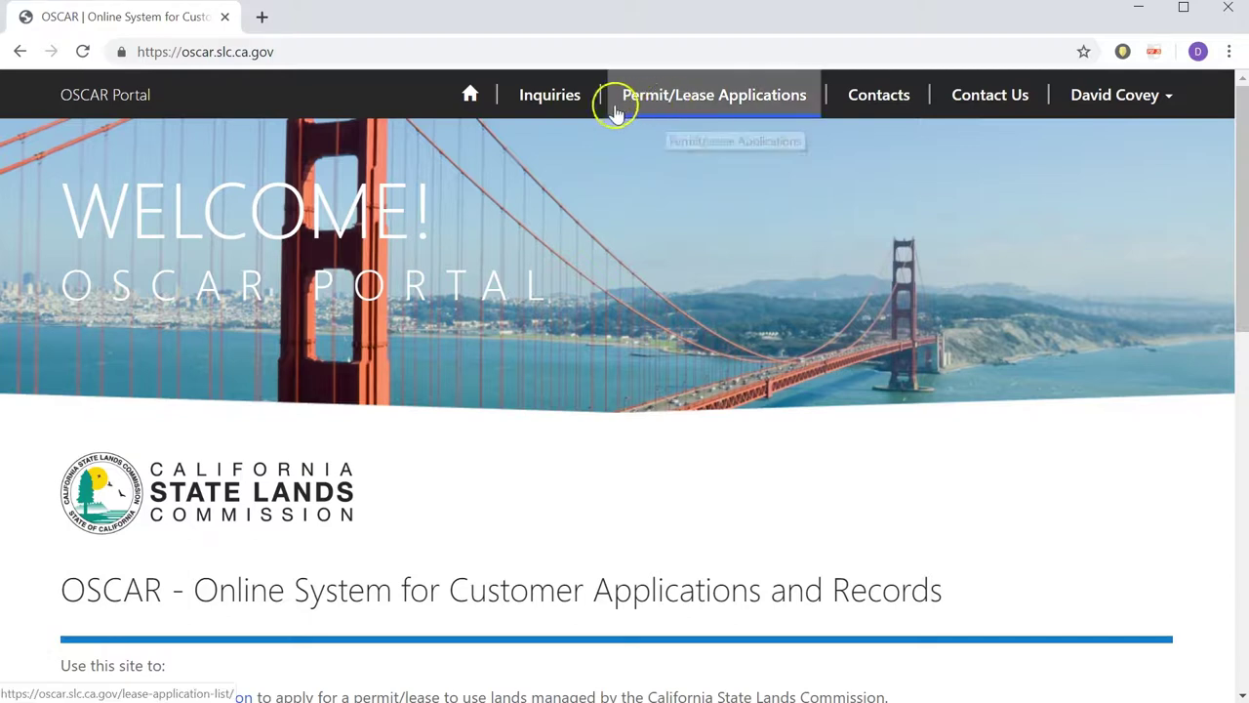
# Open the Inquiry List from the Inquiries link in the top navigation bar
pyautogui.click(553, 102)
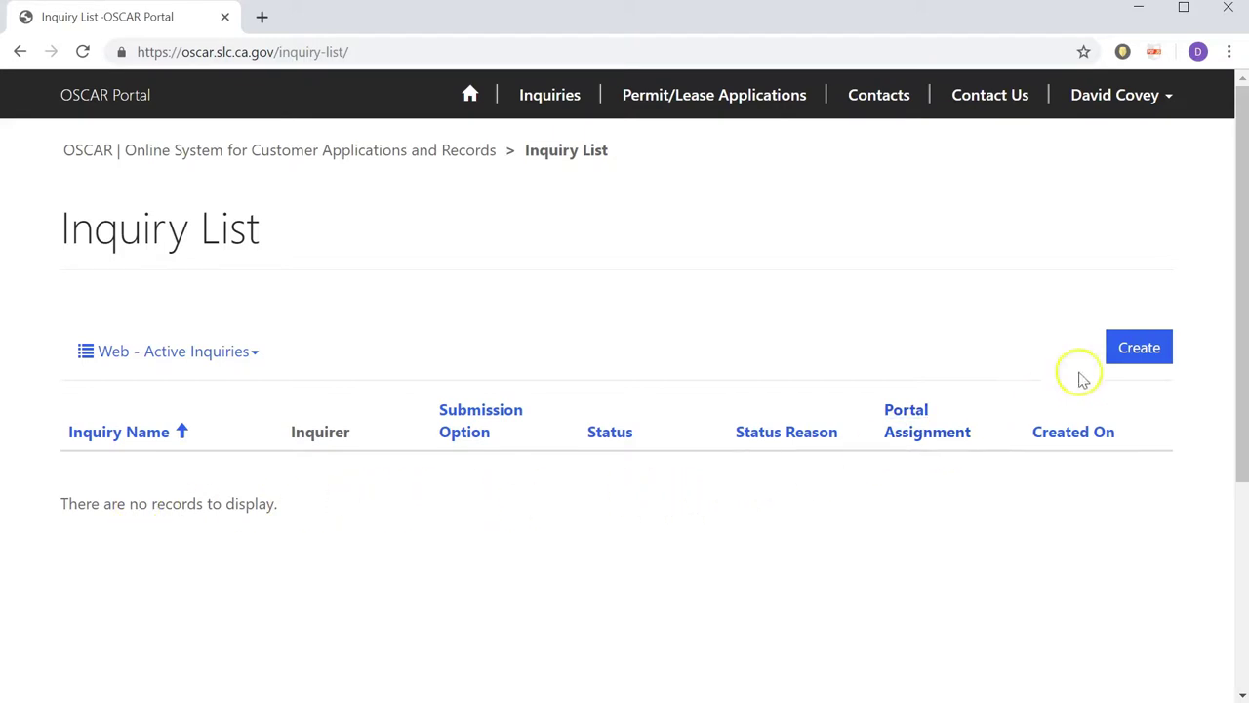
# Start a new inquiry and scroll through the blank Details form
pyautogui.click(1139, 355)
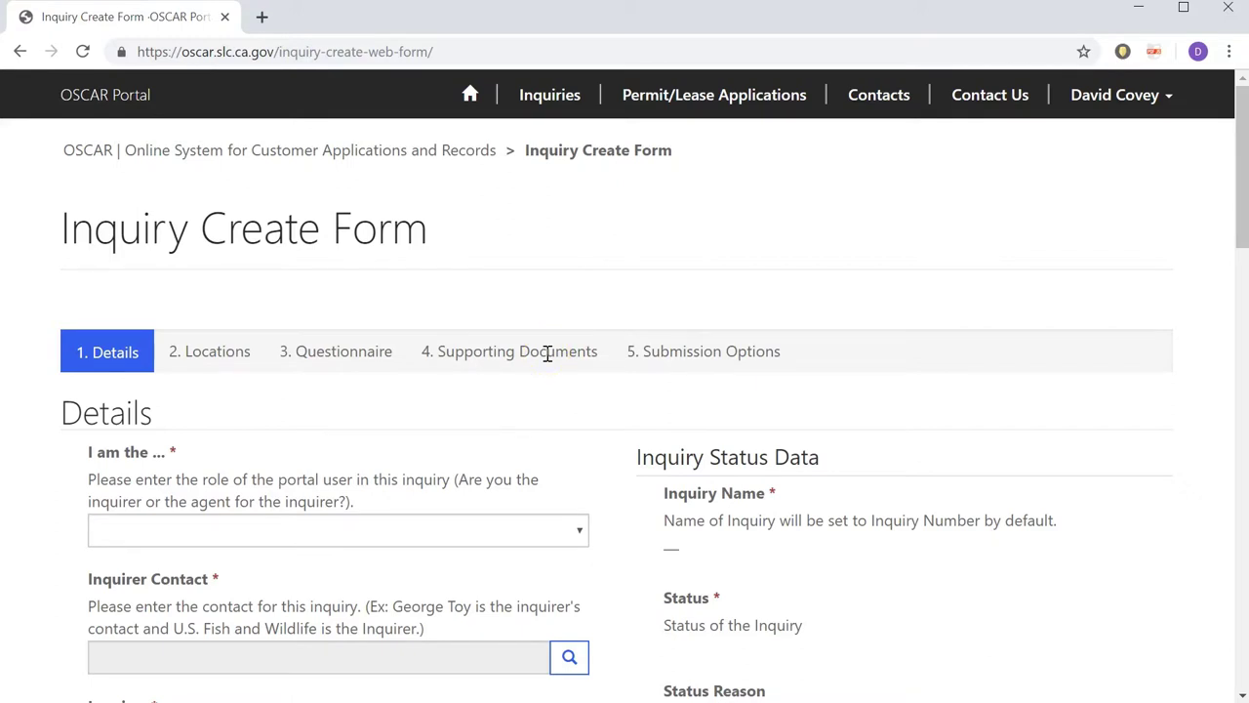
pyautogui.scroll(-1, 361, 380)
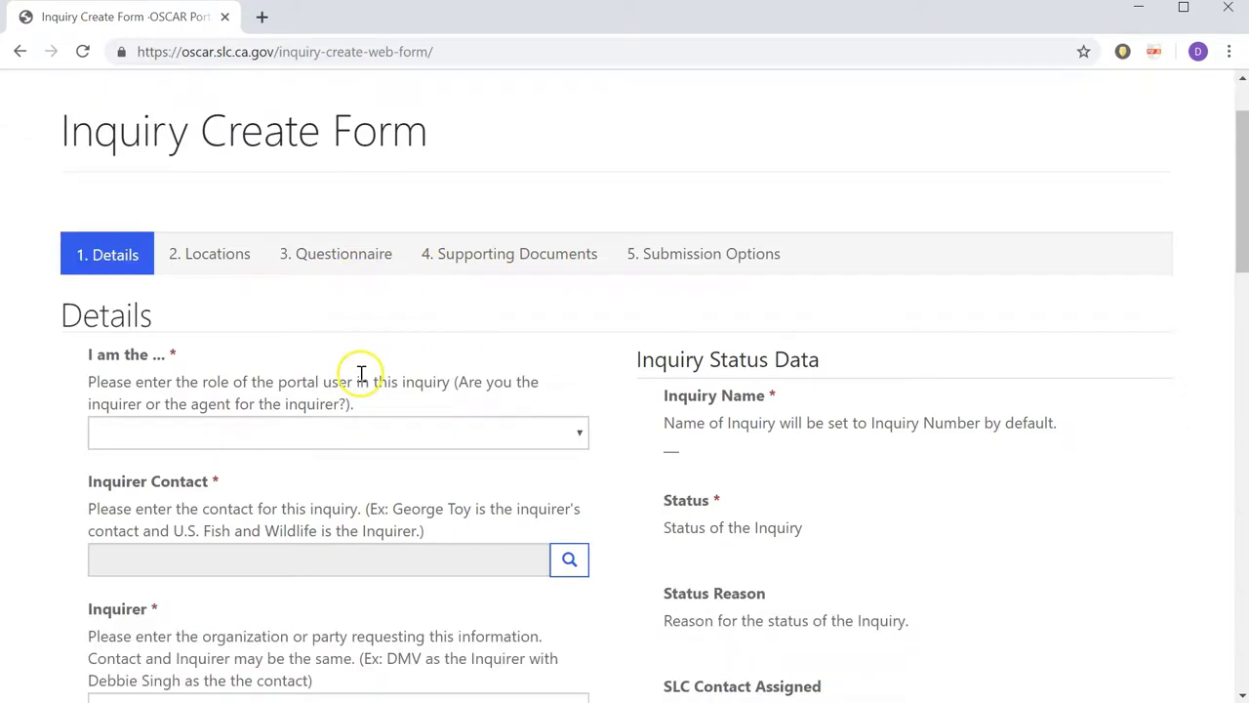
pyautogui.moveTo(178, 355); pyautogui.dragTo(177, 357)
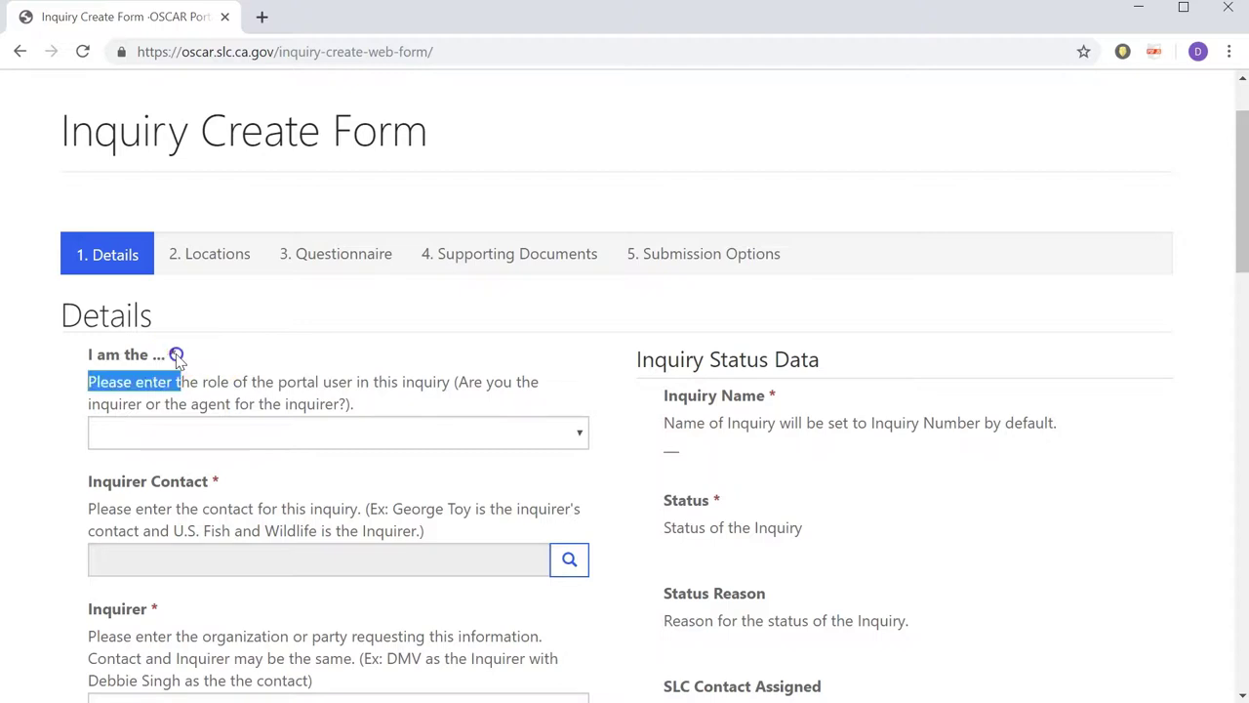
pyautogui.click(175, 356)
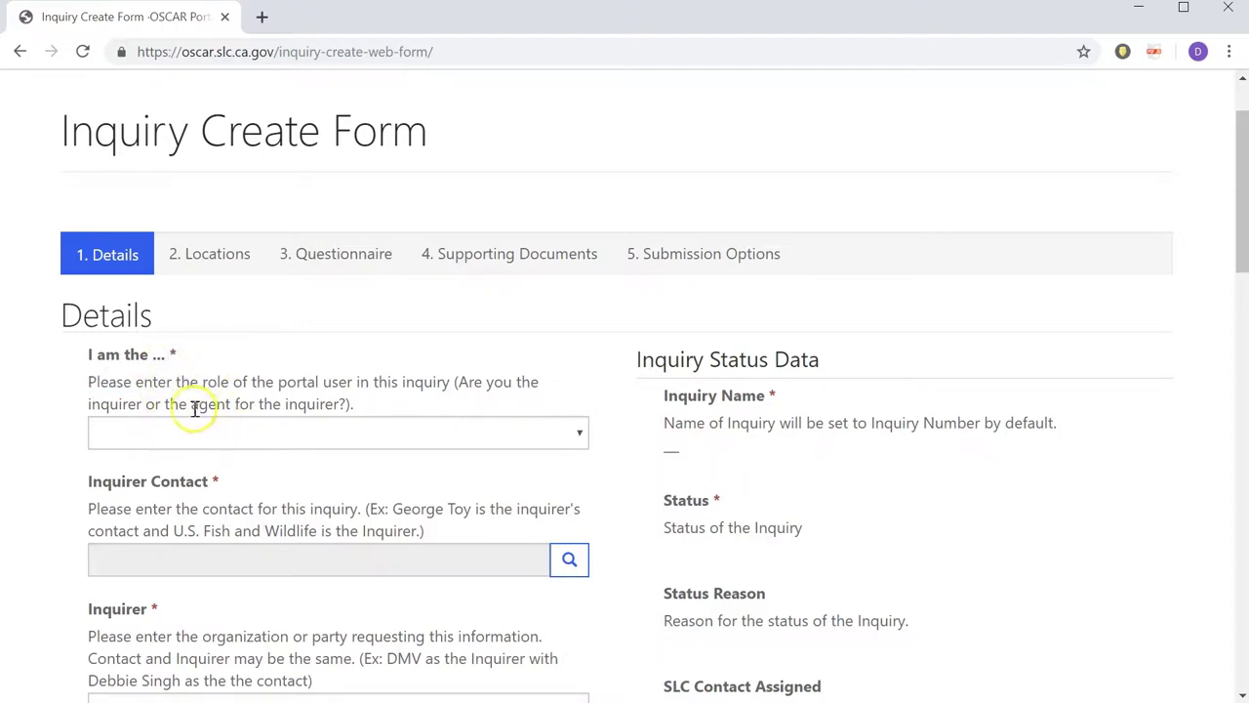
pyautogui.scroll(-1, 239, 385)
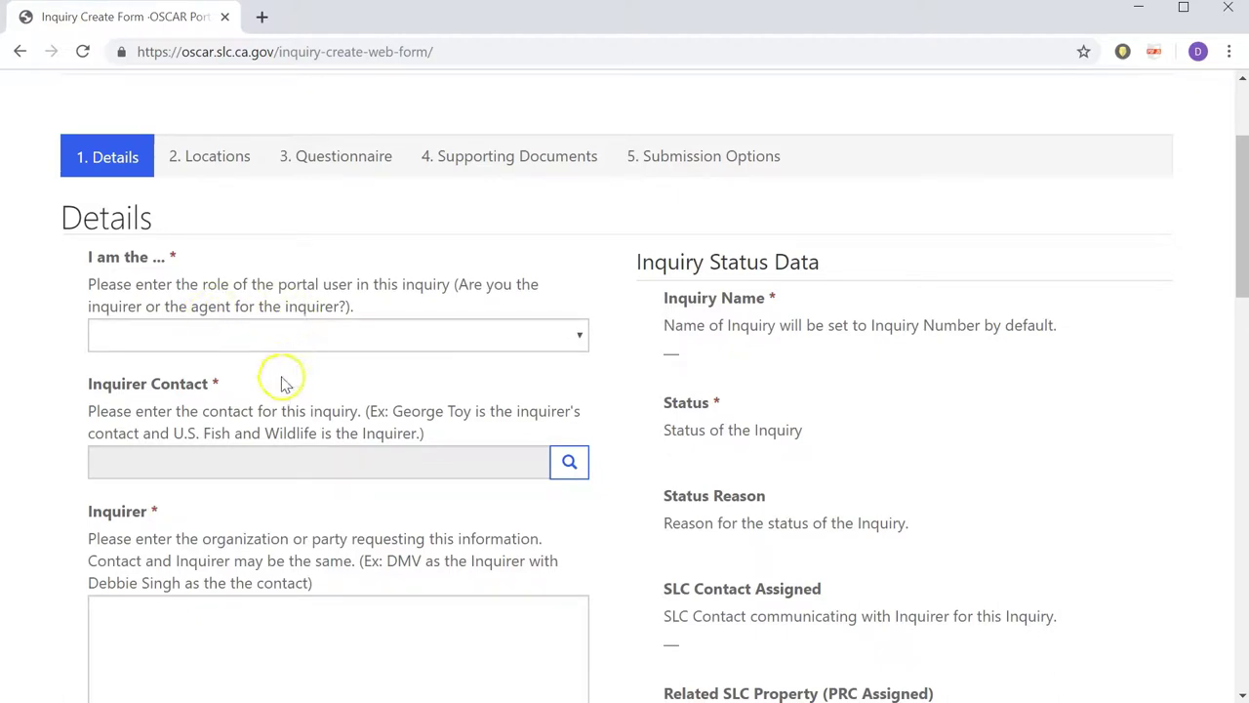
pyautogui.scroll(-2, 280, 369)
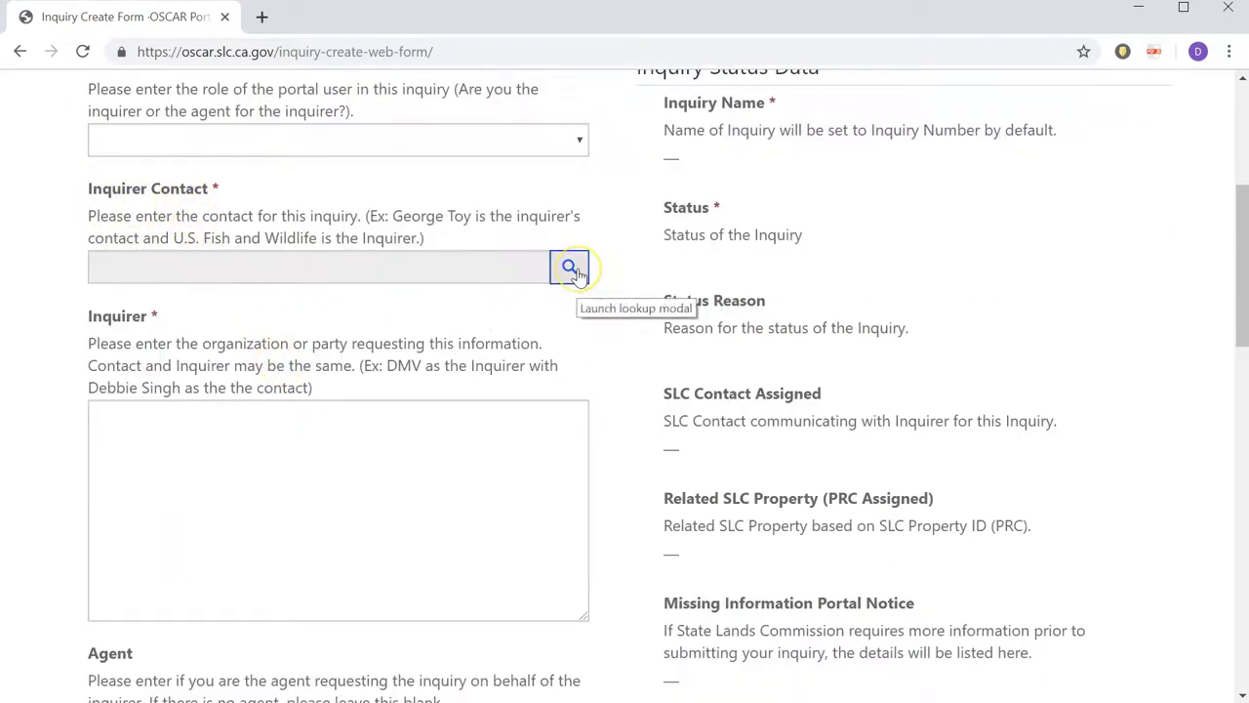
# Check the Inquirer Contact lookup, find it empty, and cancel without choosing
pyautogui.click(570, 268)
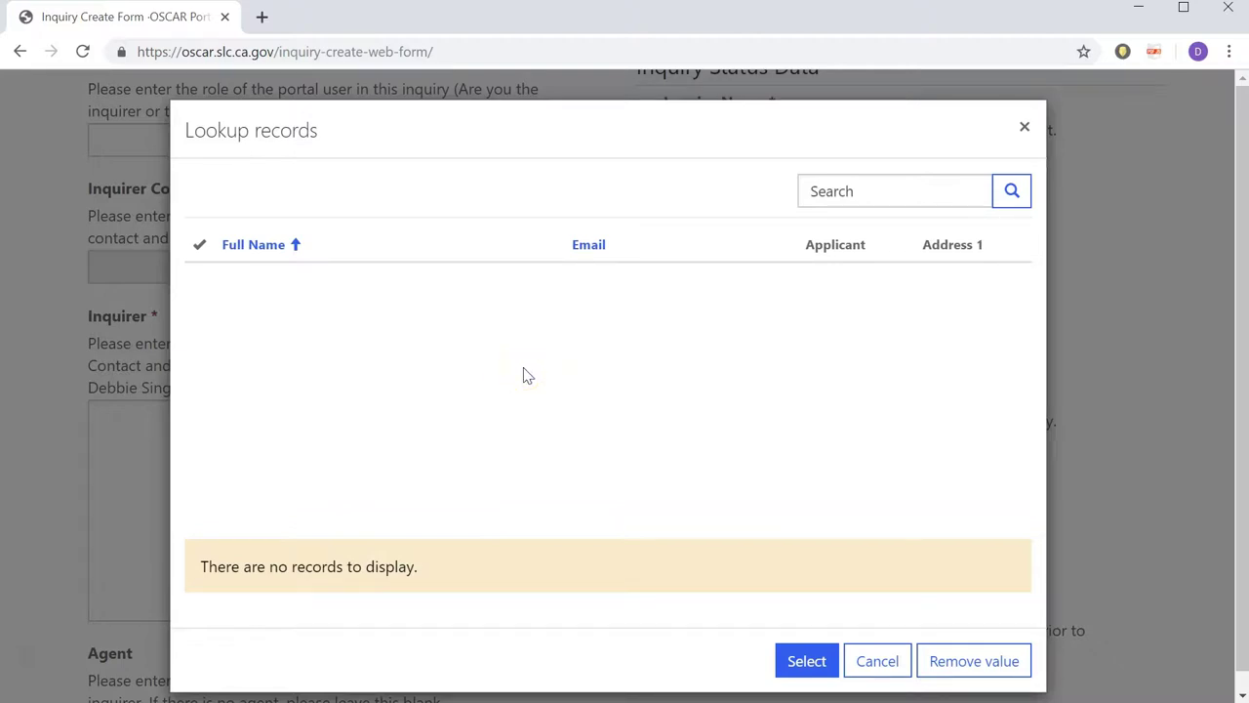
pyautogui.click(875, 661)
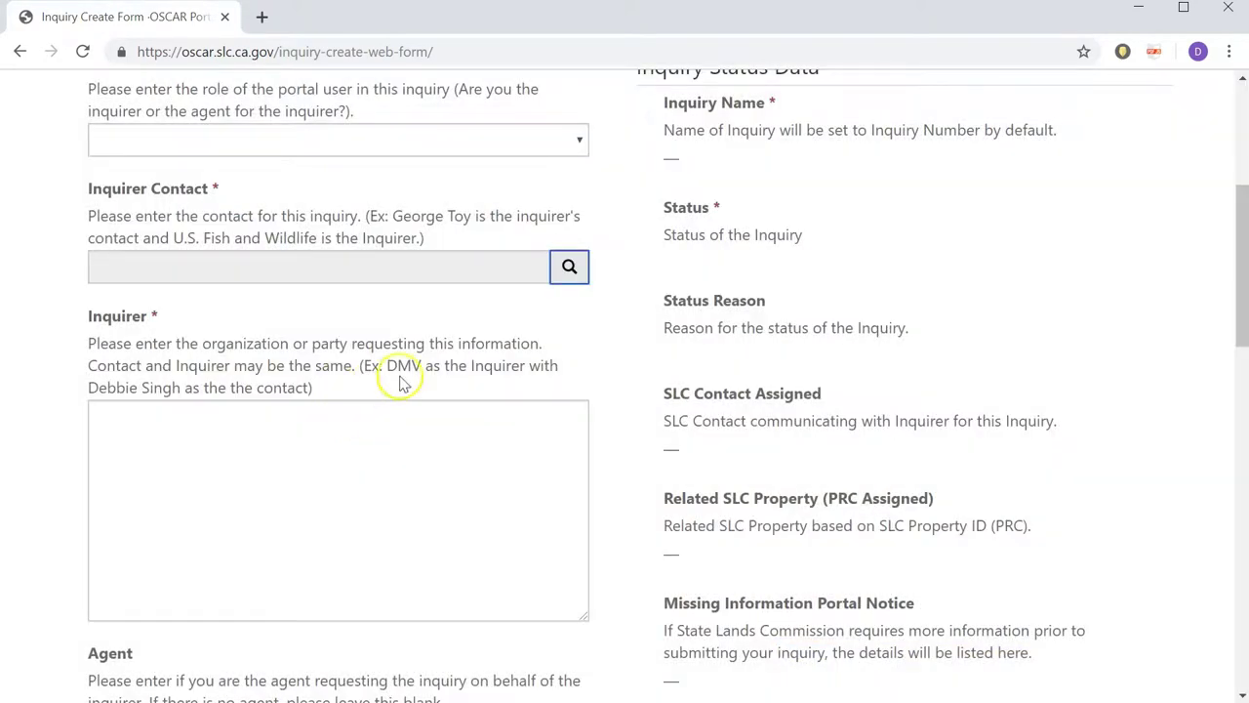
pyautogui.scroll(4, 424, 373)
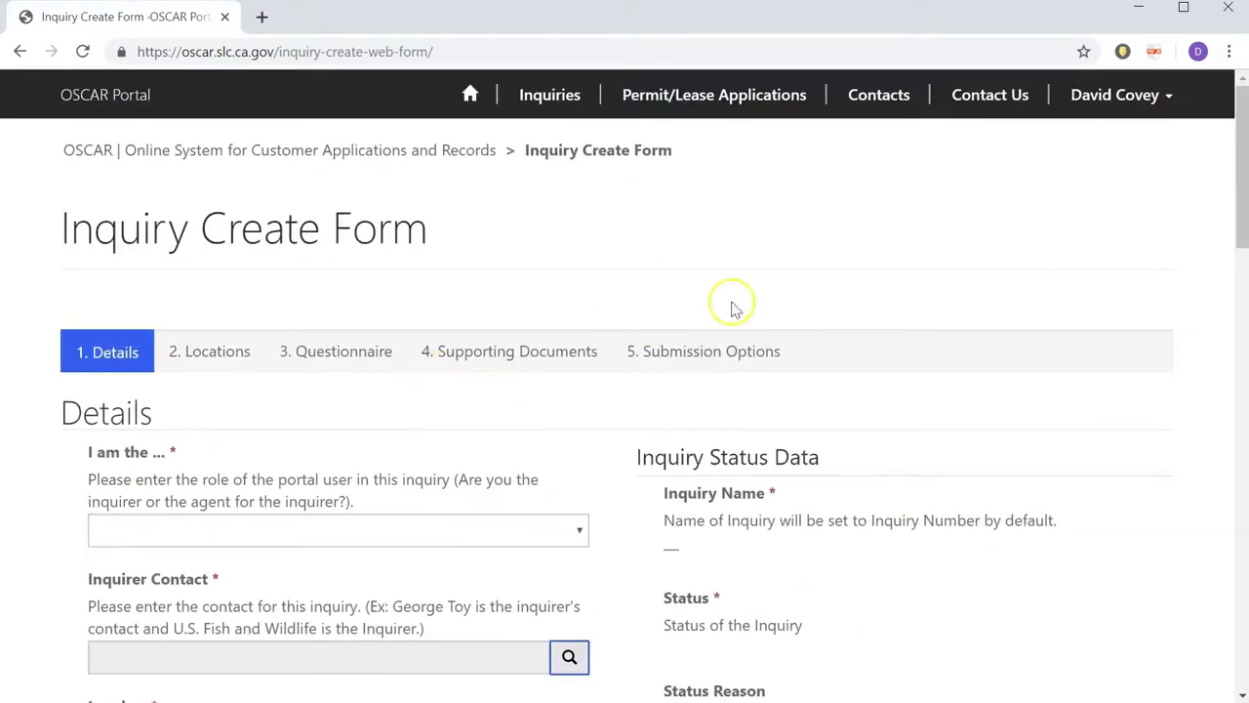
# Go to the Contact List and start a new contact in the Contact Create Form
pyautogui.click(884, 106)
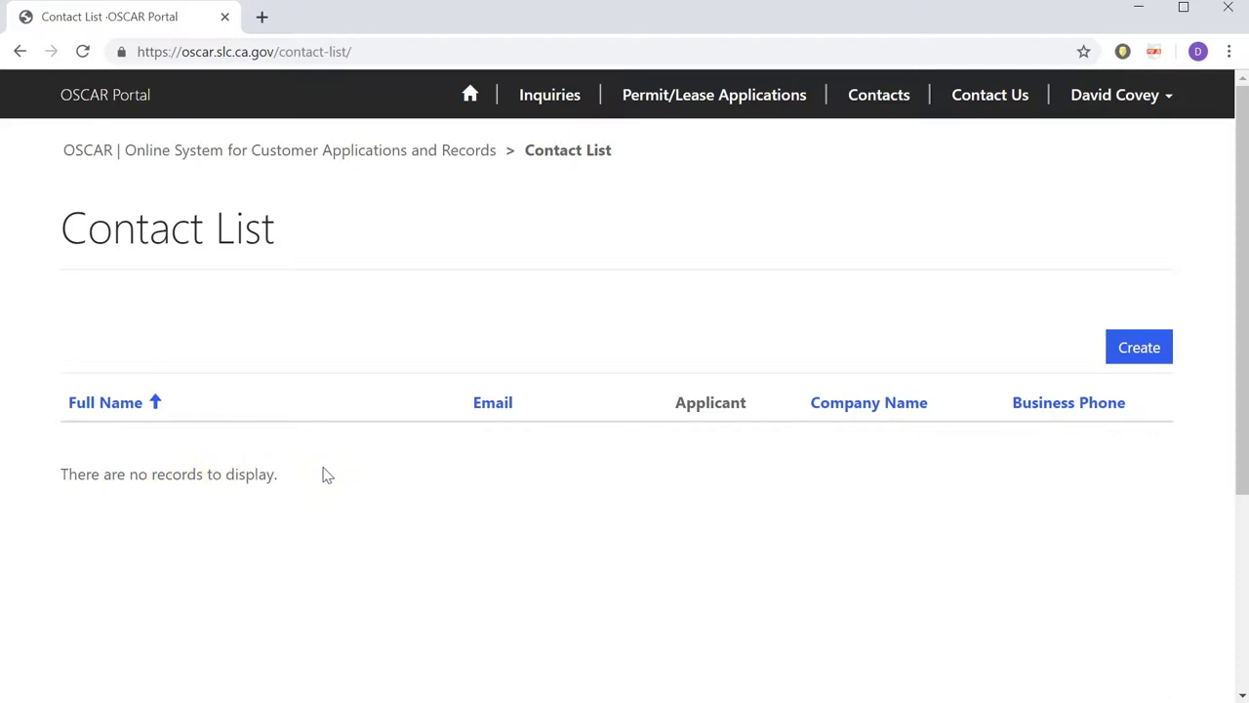
pyautogui.click(360, 479)
pyautogui.click(1144, 357)
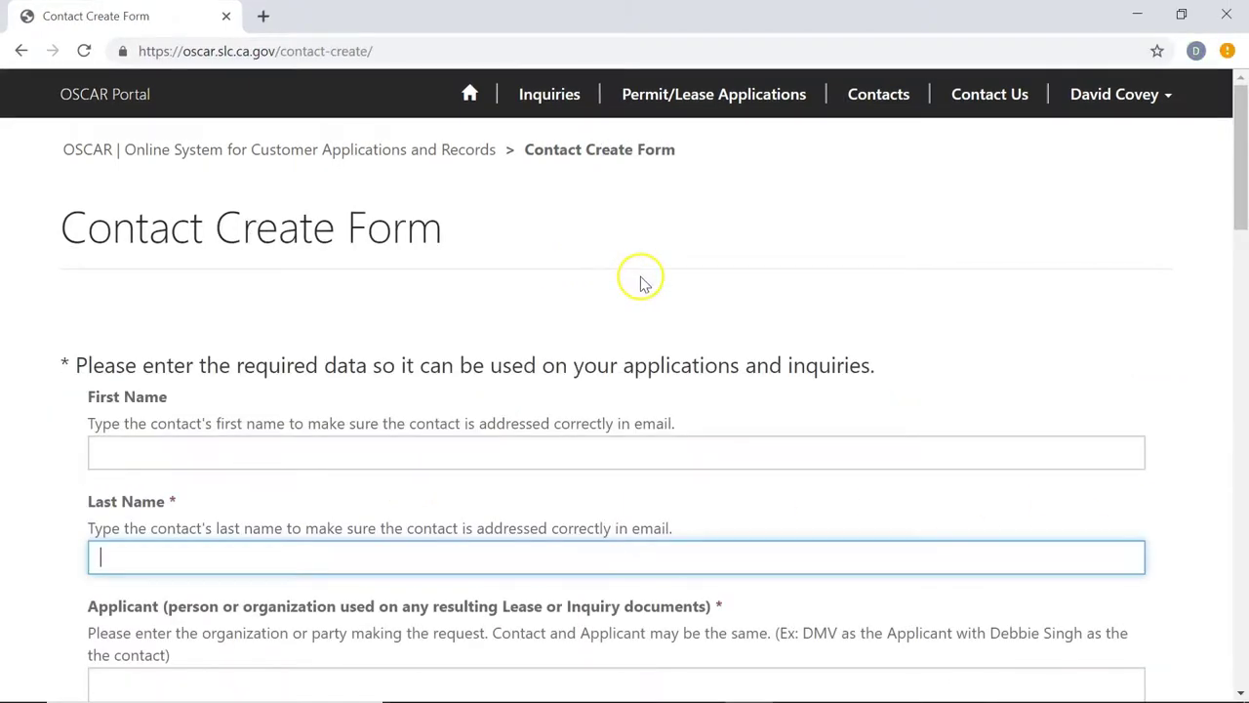
pyautogui.scroll(-2, 613, 329)
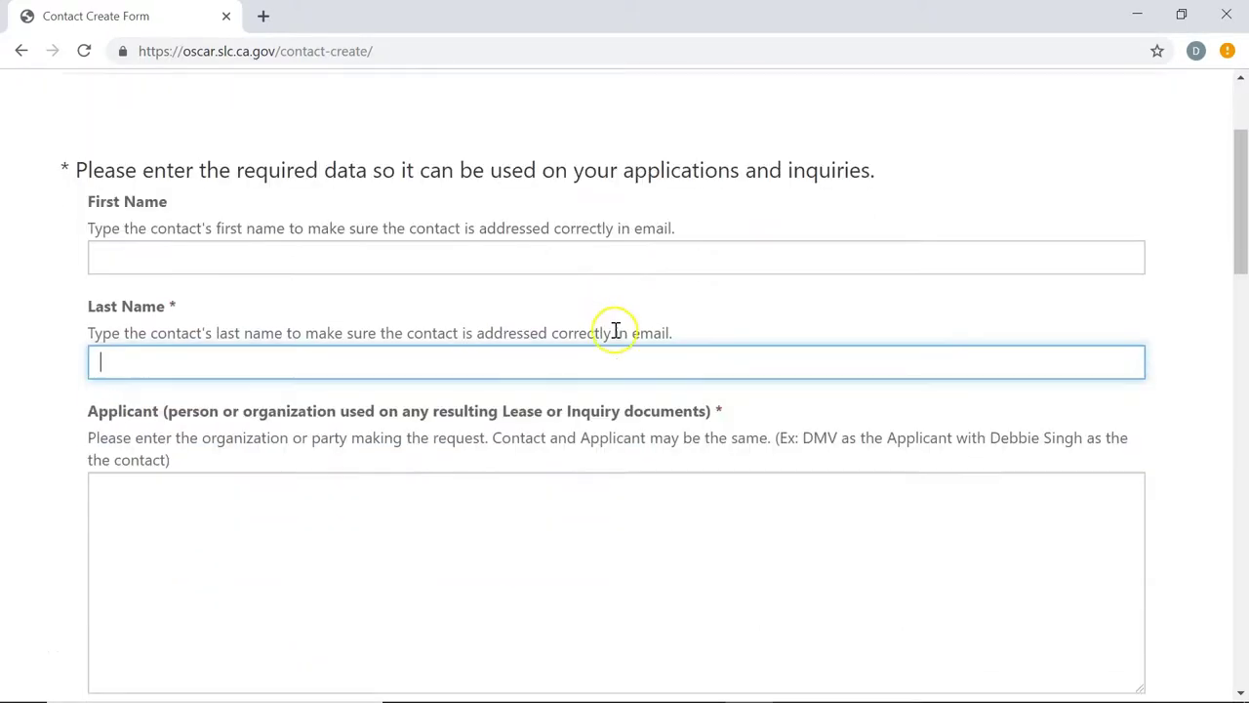
pyautogui.scroll(-1, 613, 332)
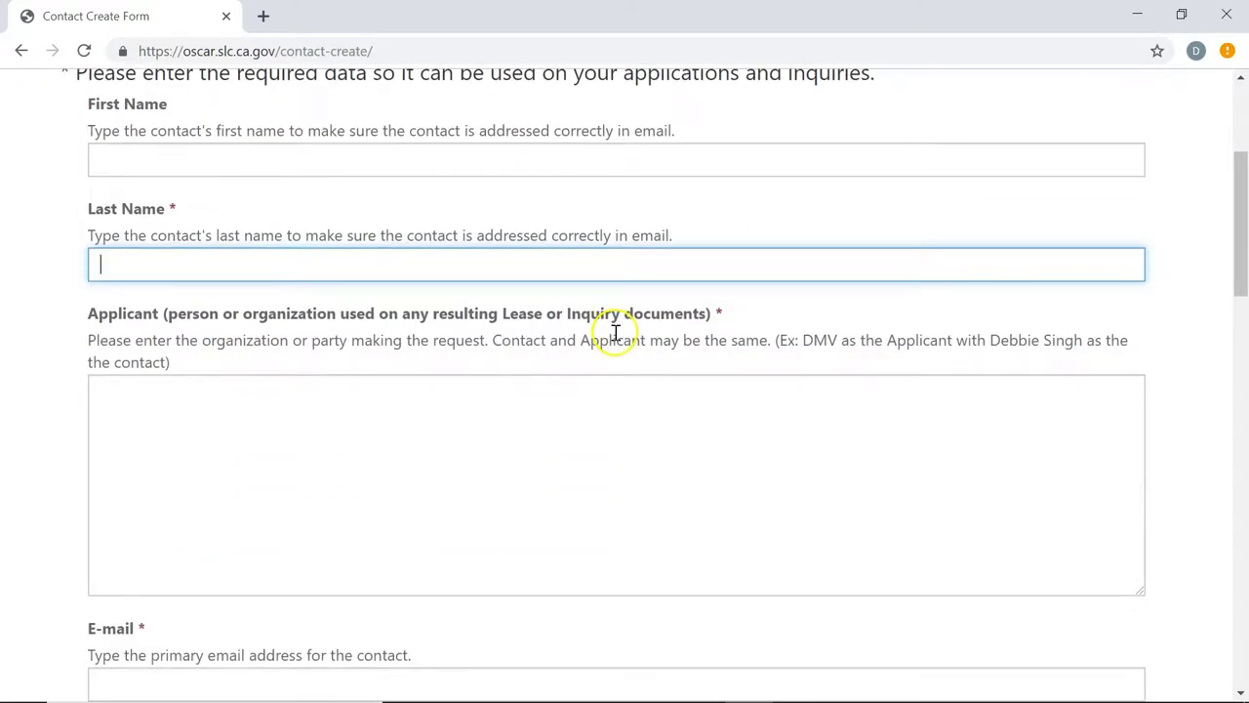
pyautogui.scroll(-1, 616, 332)
pyautogui.scroll(-1, 184, 532)
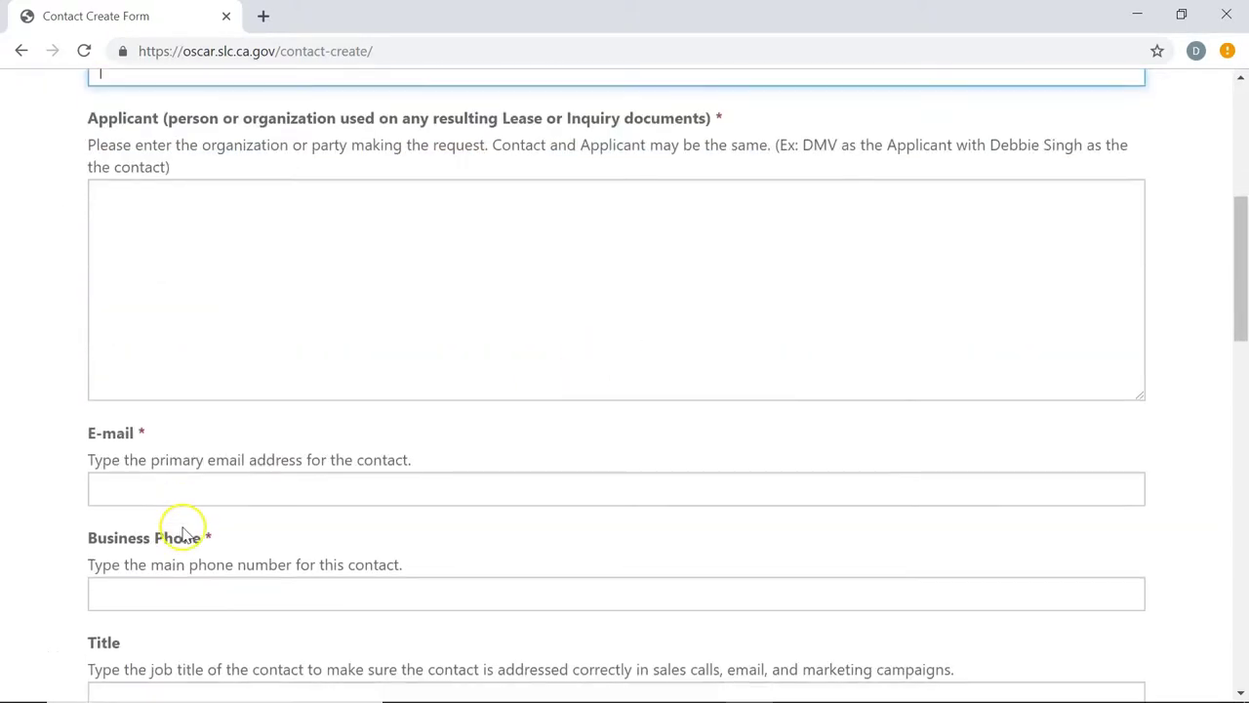
pyautogui.moveTo(221, 539); pyautogui.dragTo(201, 536)
pyautogui.click(221, 545)
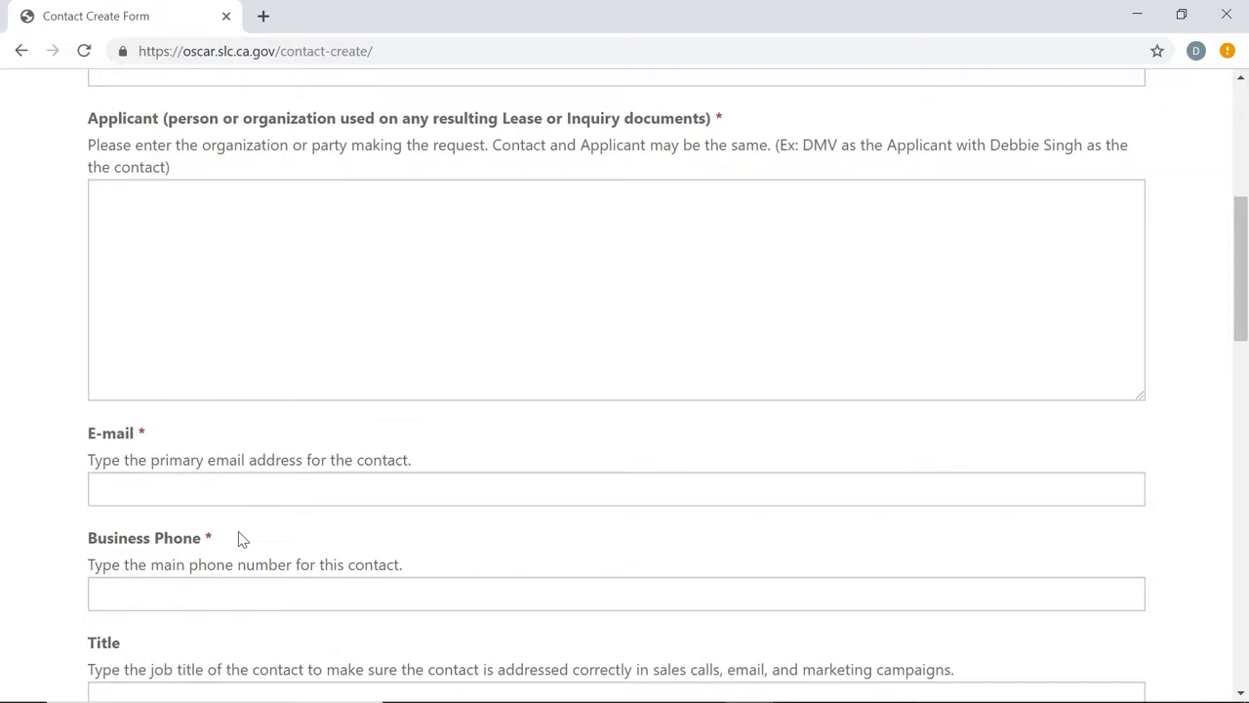
pyautogui.scroll(5, 260, 532)
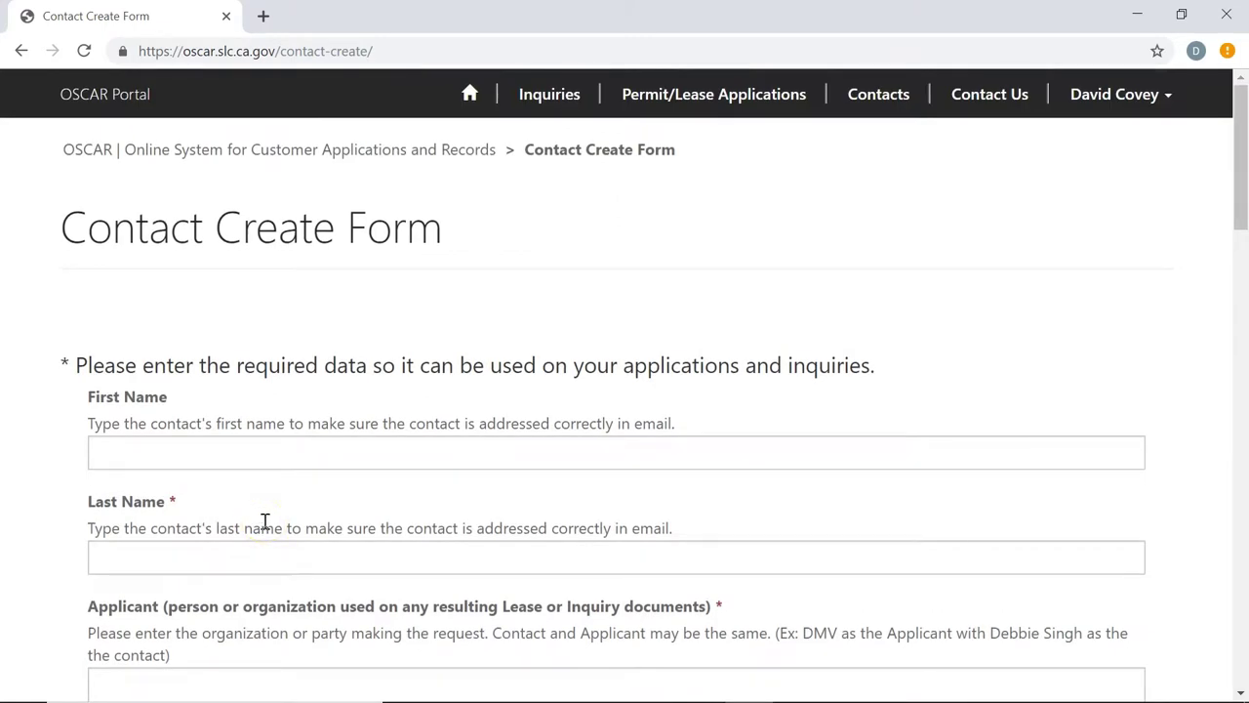
# Enter the contact's name, applicant God of Thunder Inc., e-mail, phone, title and street, then submit
pyautogui.click(261, 460)
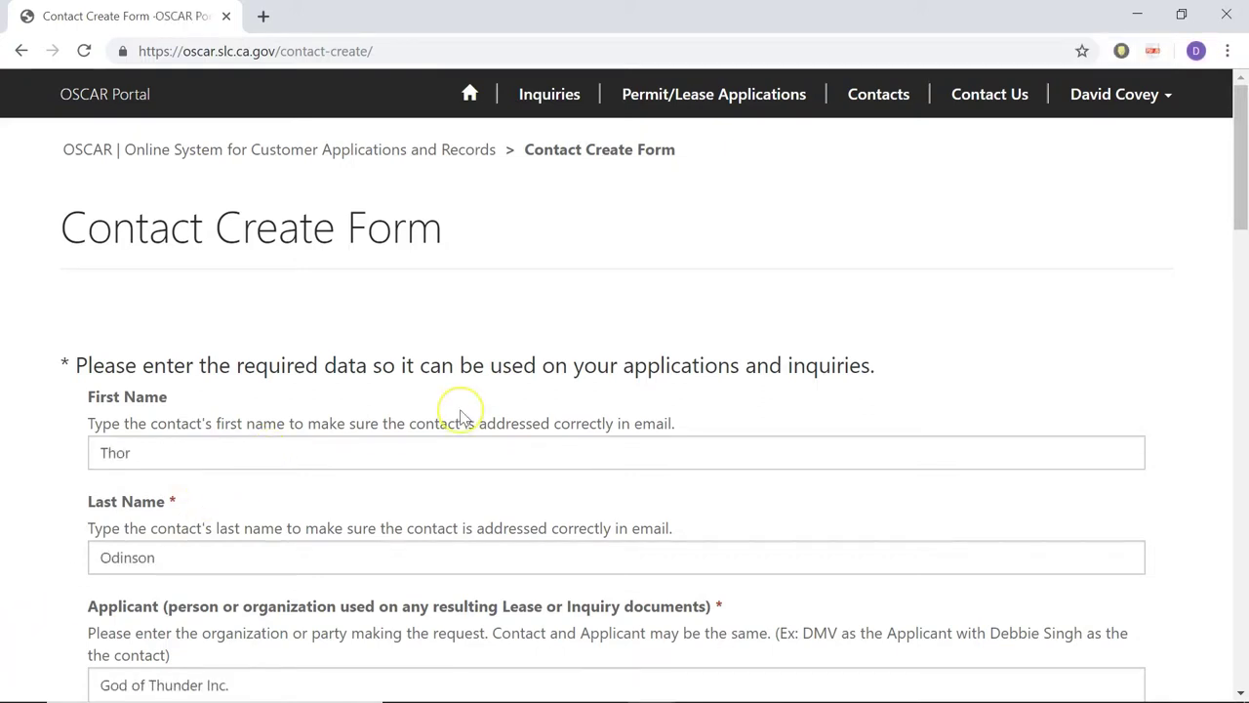
pyautogui.scroll(-1, 462, 414)
pyautogui.scroll(-1, 464, 417)
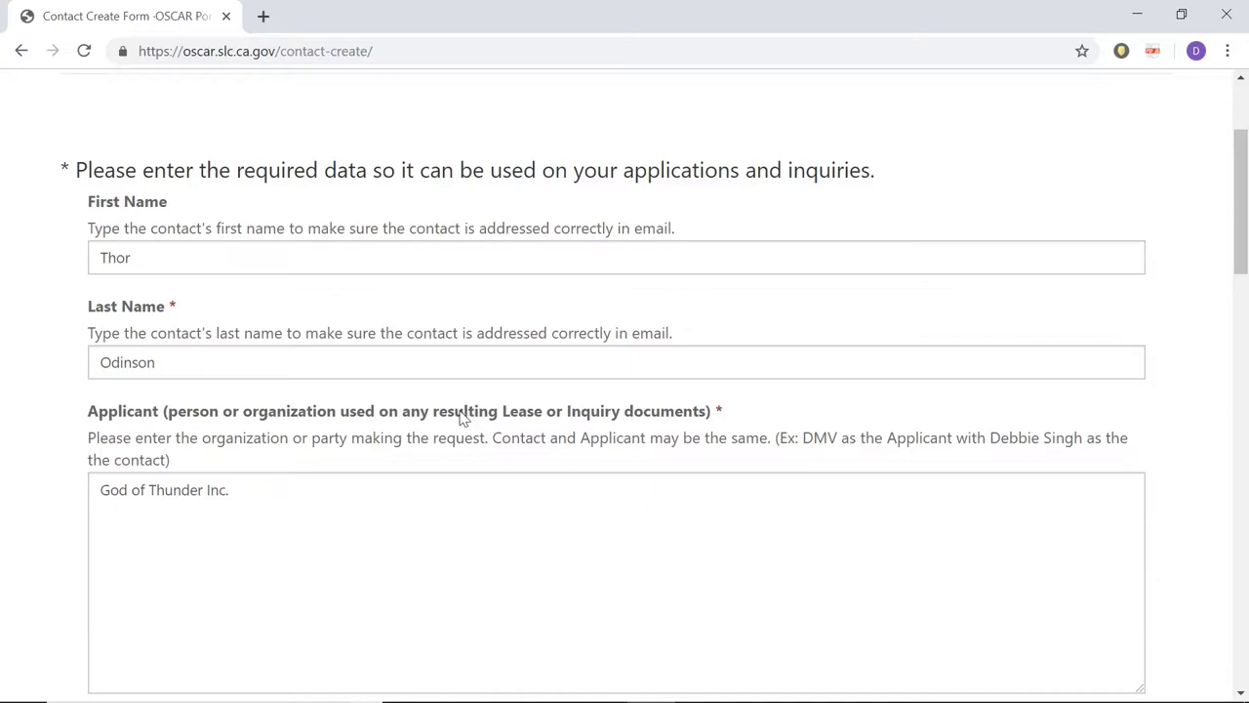
pyautogui.scroll(-9, 451, 415)
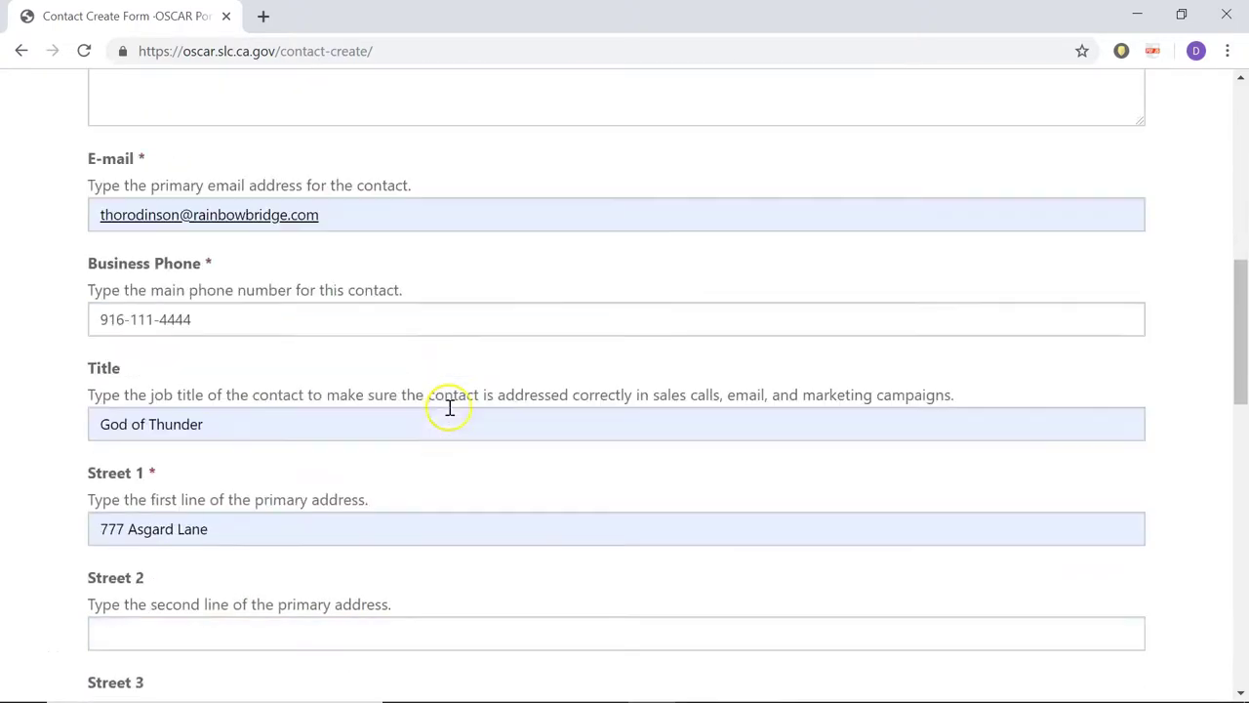
pyautogui.scroll(-8, 451, 415)
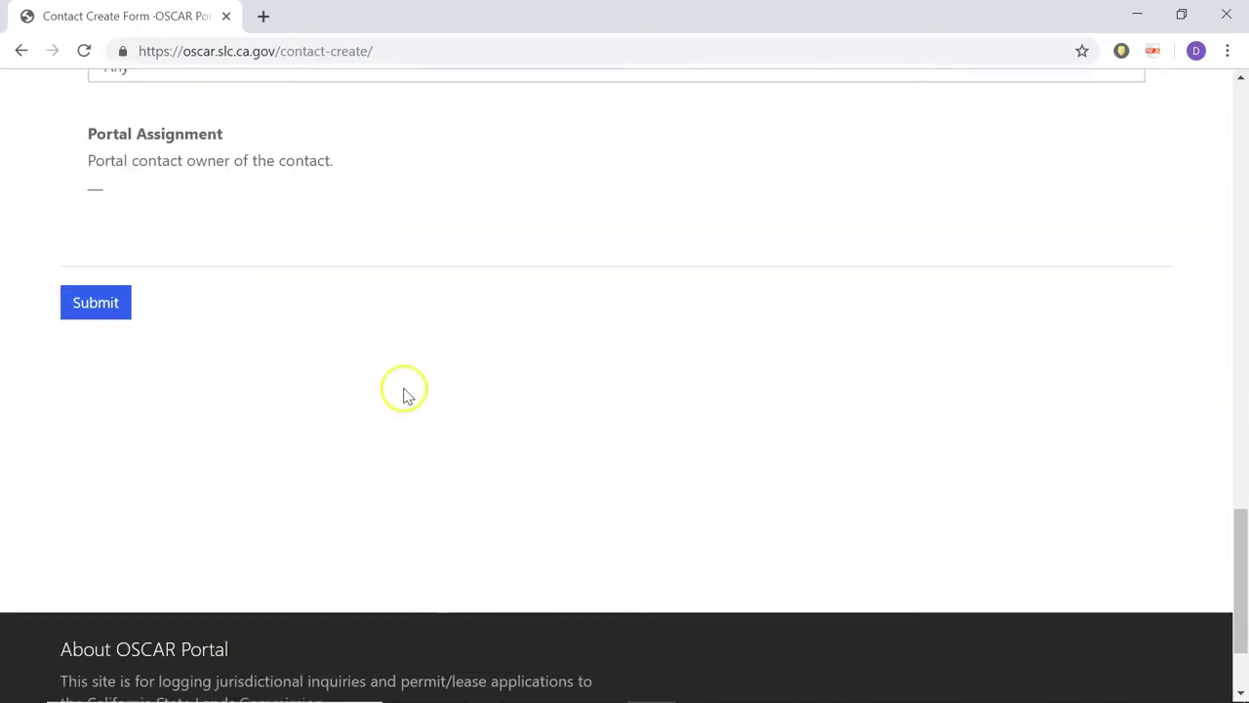
pyautogui.click(113, 307)
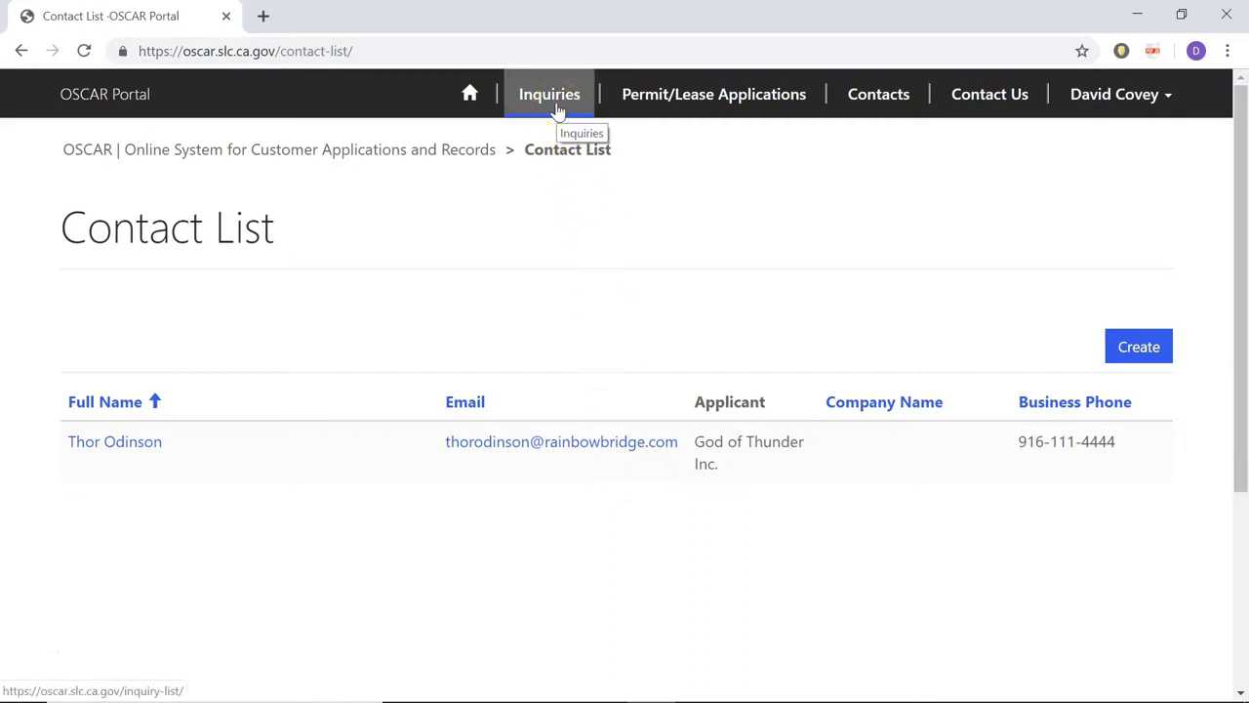
# Return to the empty Inquiry List and create a fresh inquiry form
pyautogui.click(557, 107)
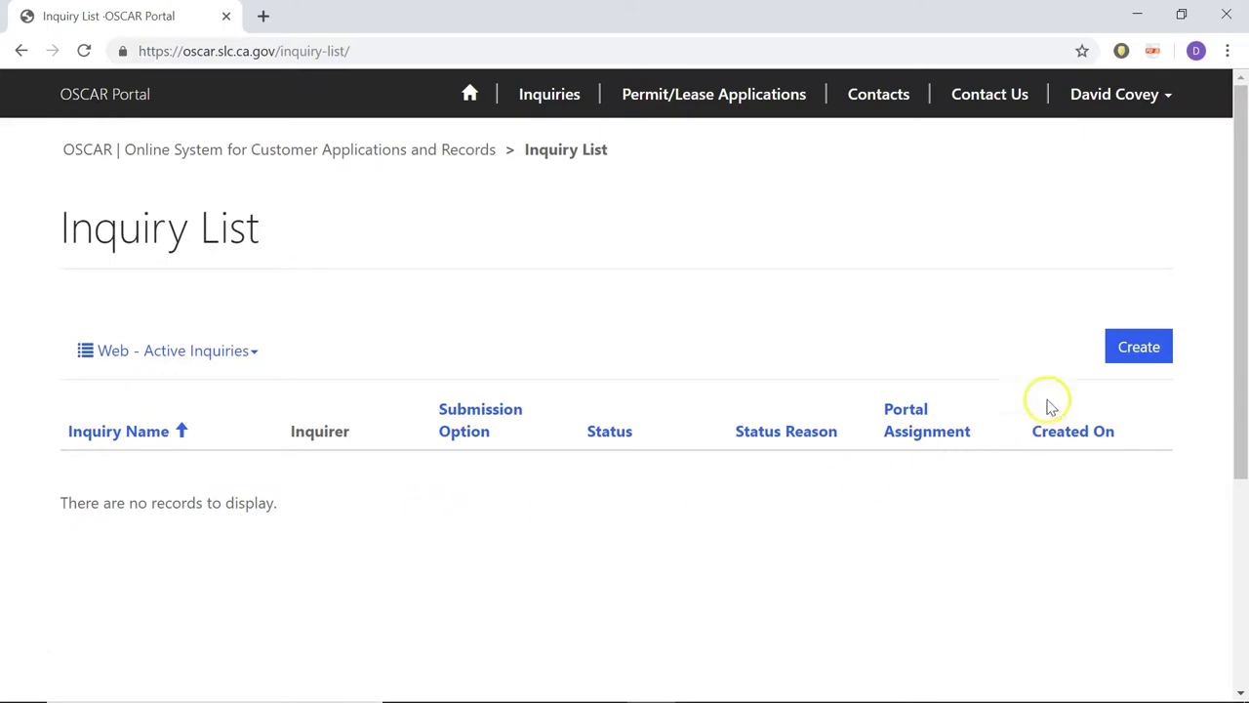
pyautogui.click(1140, 353)
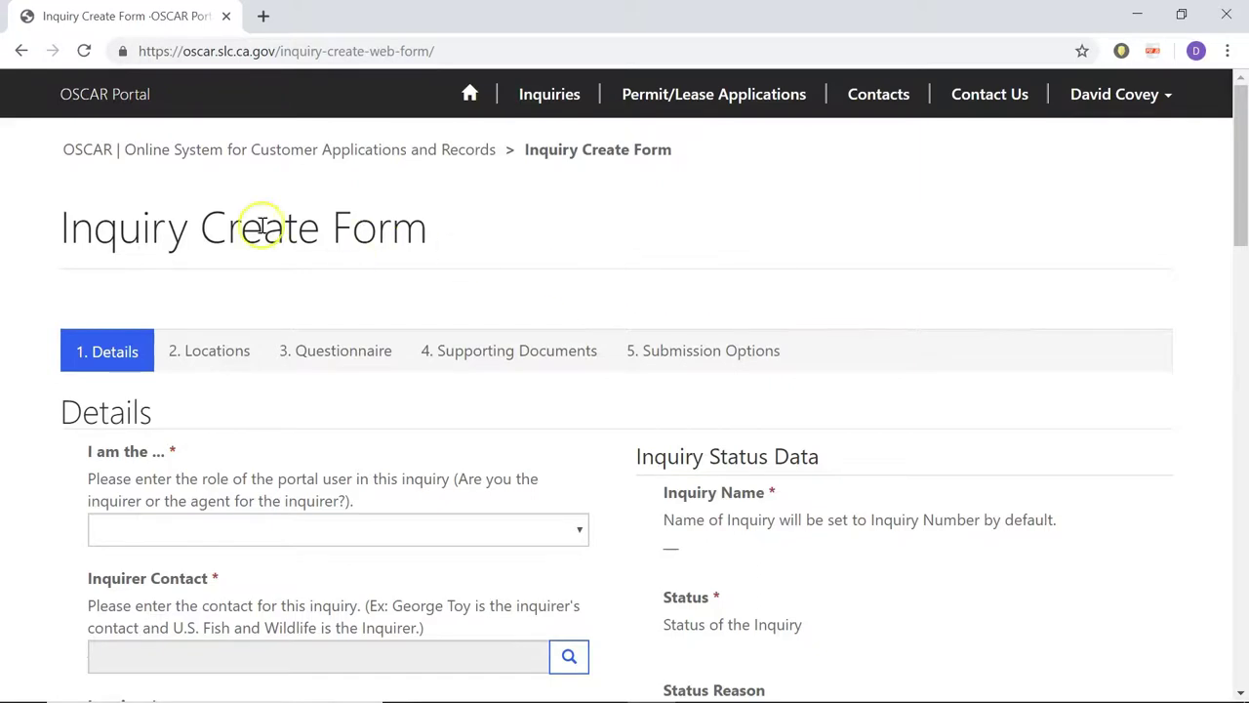
pyautogui.scroll(-1, 591, 418)
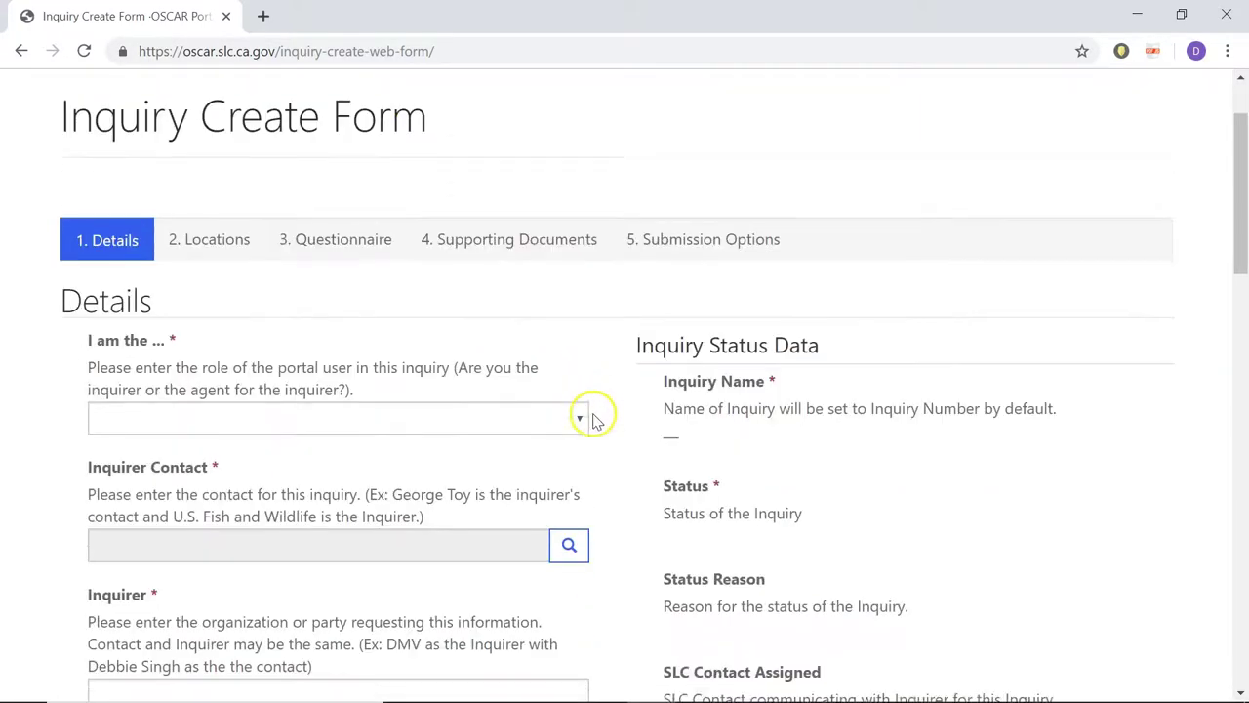
pyautogui.scroll(-1, 590, 418)
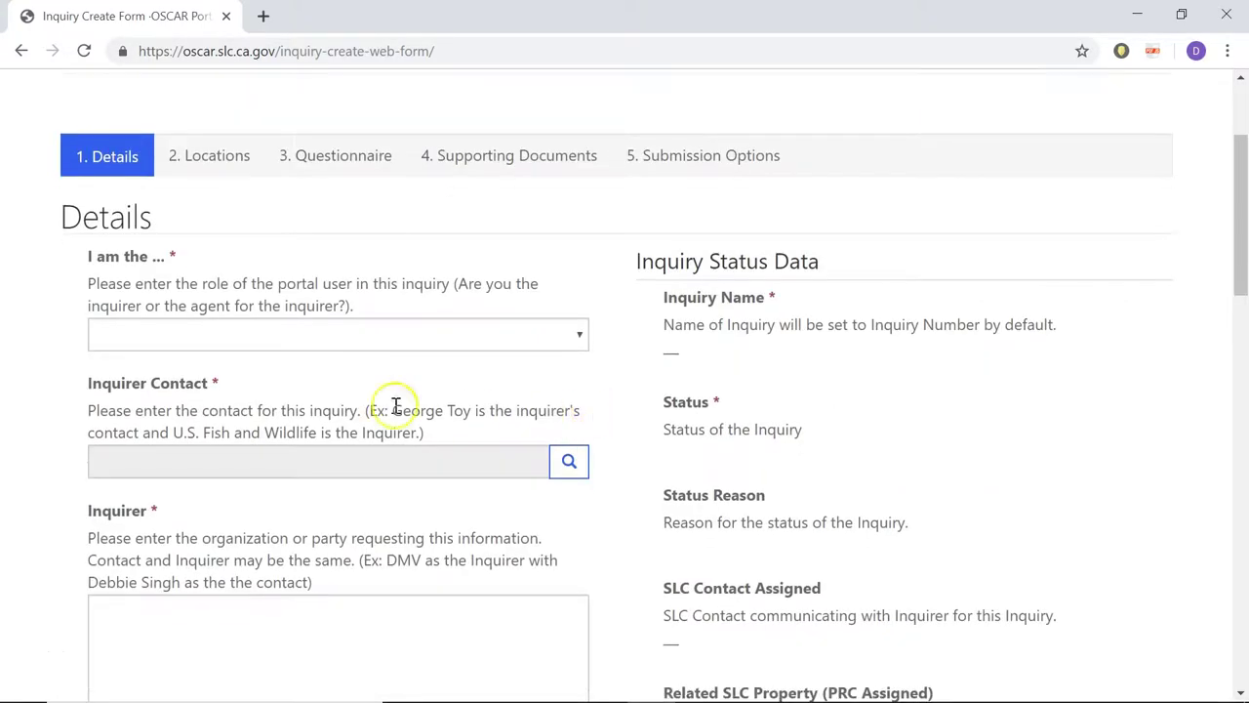
# Pick the new contact as Inquirer Contact and advance the inquiry to Locations
pyautogui.click(570, 462)
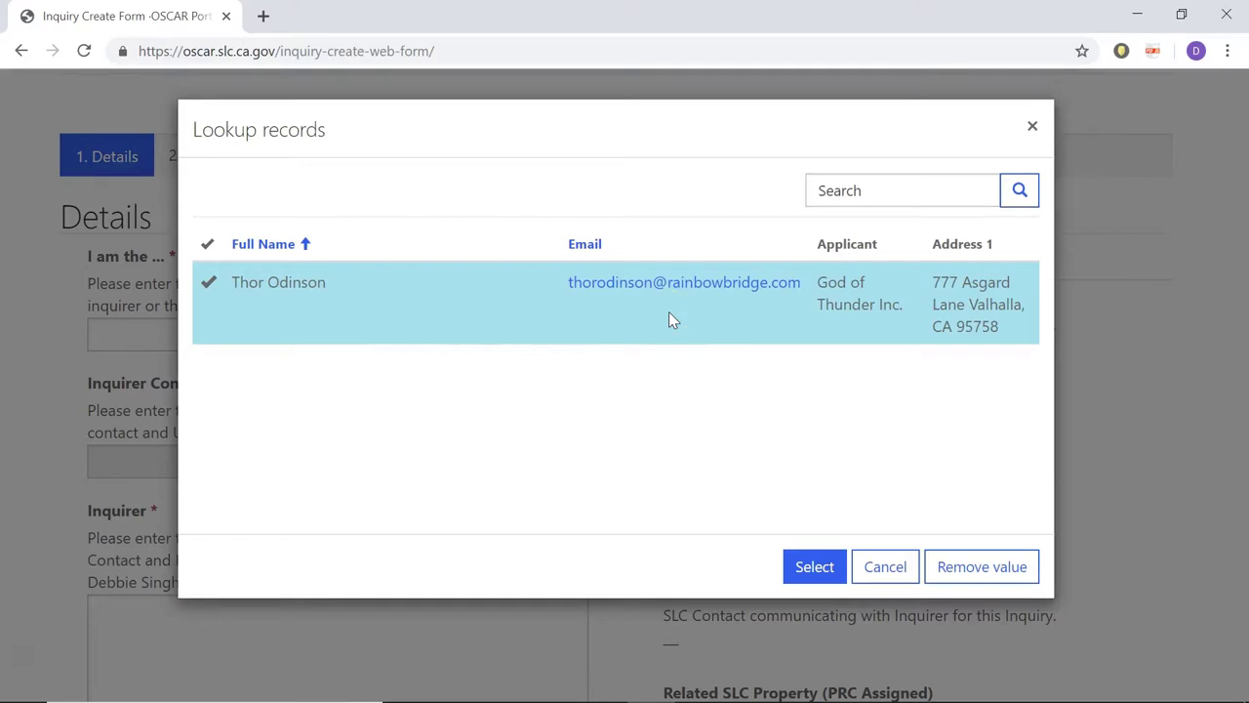
pyautogui.click(814, 568)
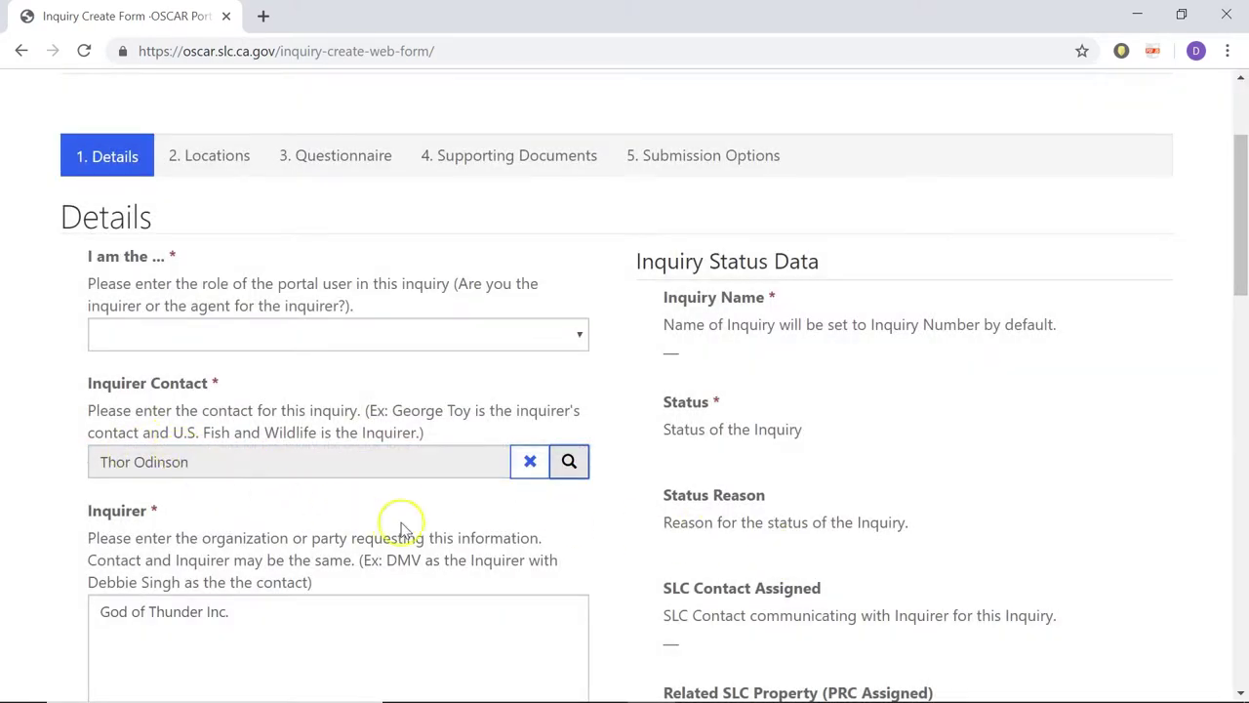
pyautogui.scroll(-3, 629, 376)
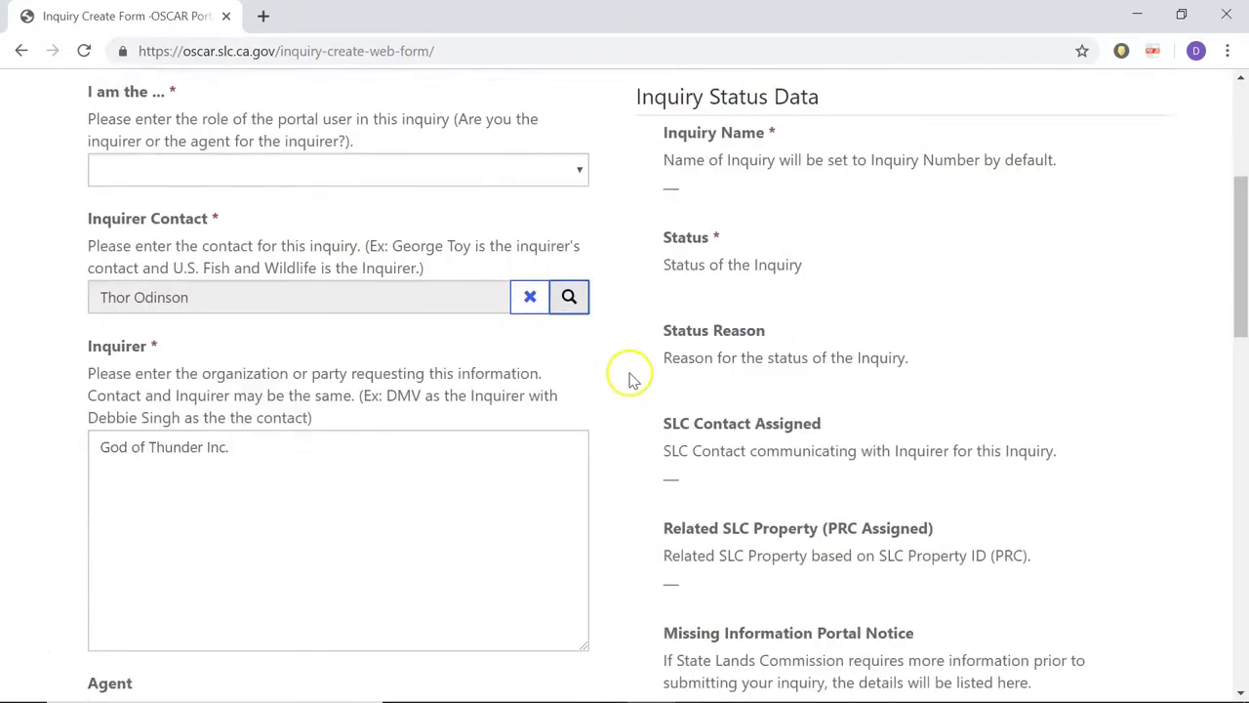
pyautogui.scroll(-4, 629, 379)
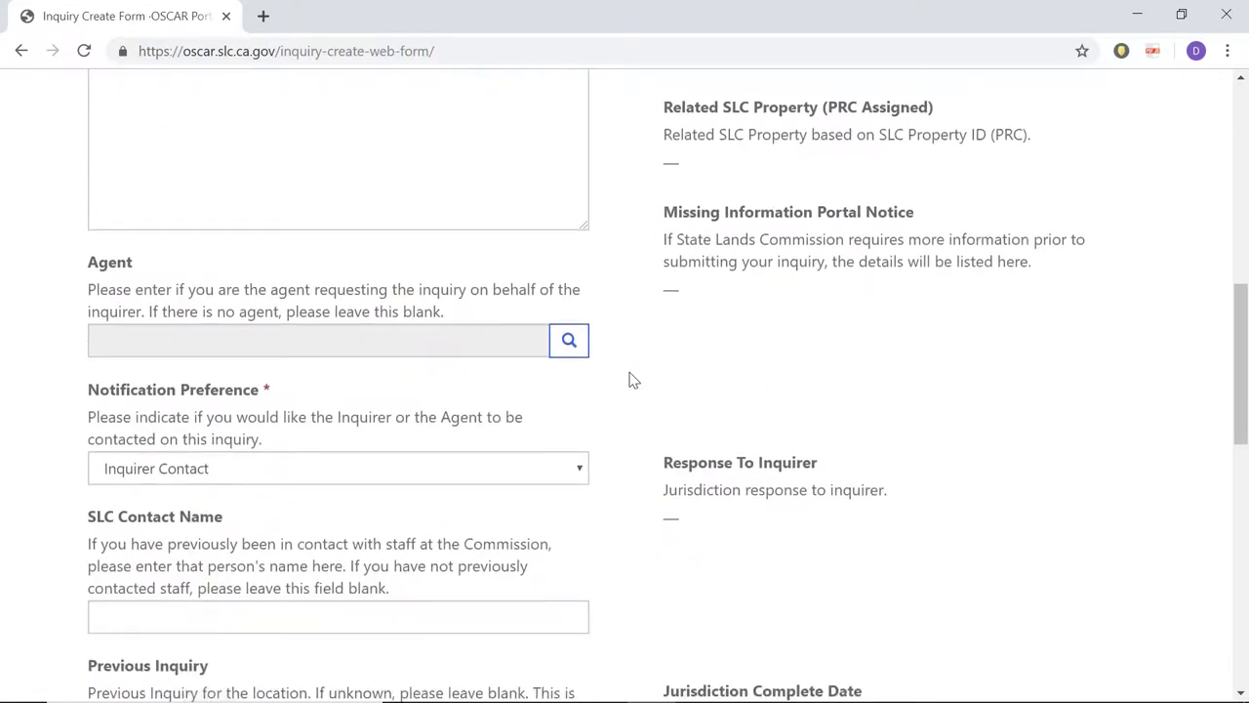
pyautogui.scroll(2, 633, 378)
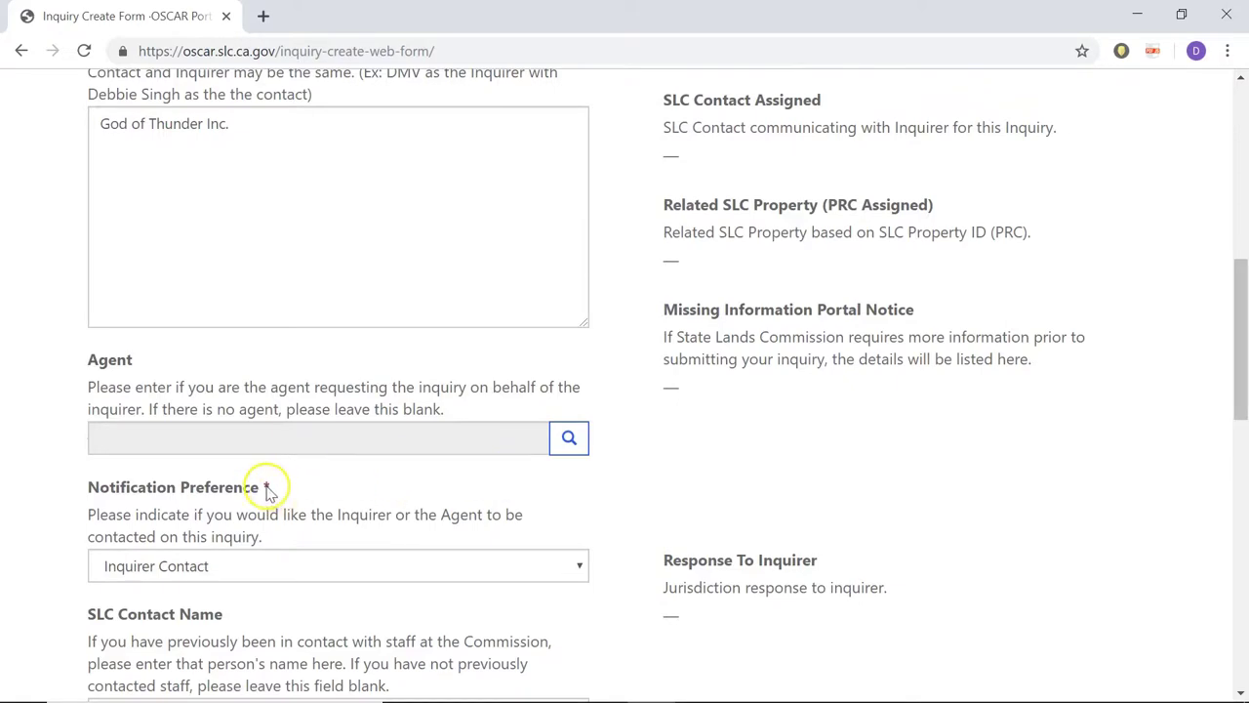
pyautogui.scroll(6, 620, 481)
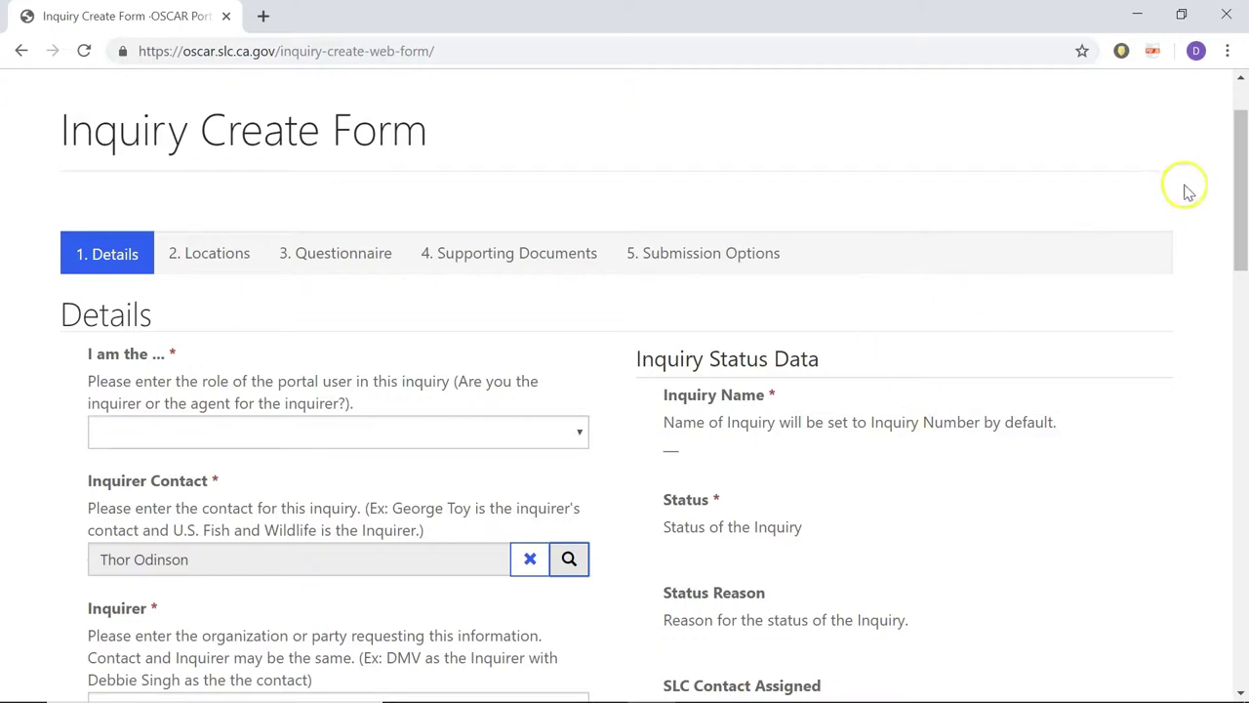
pyautogui.moveTo(1241, 202); pyautogui.dragTo(1240, 532)
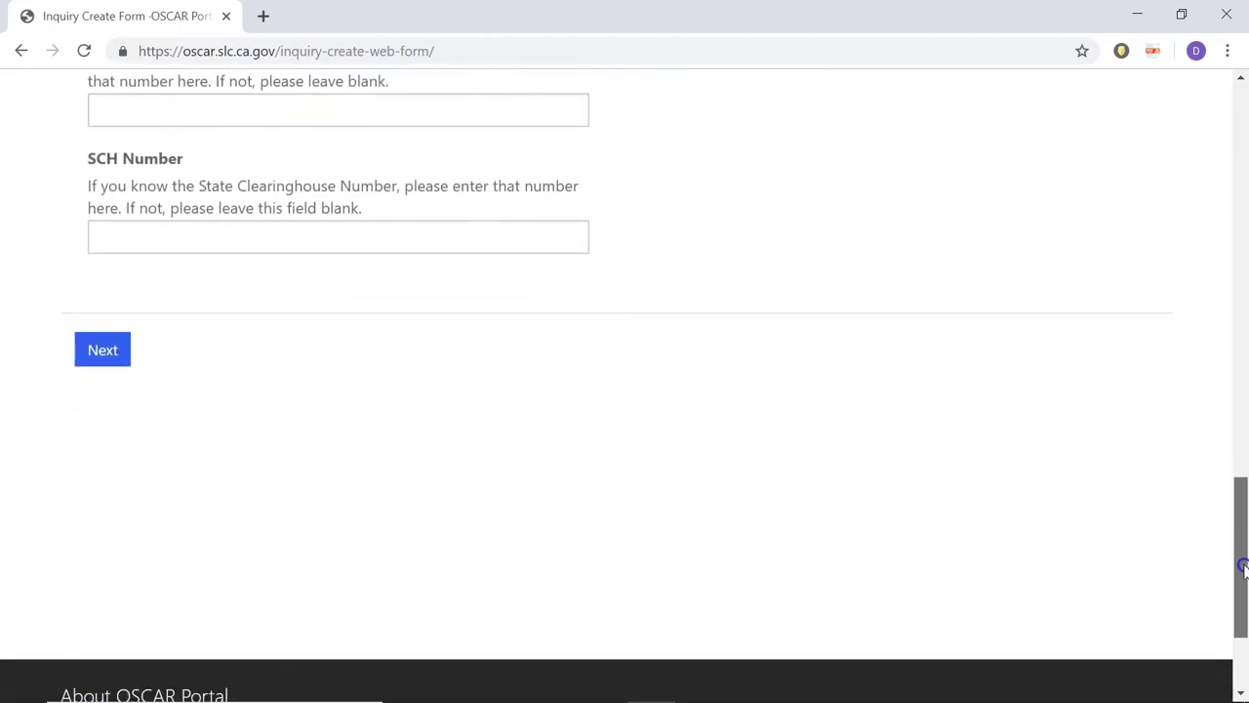
pyautogui.click(119, 358)
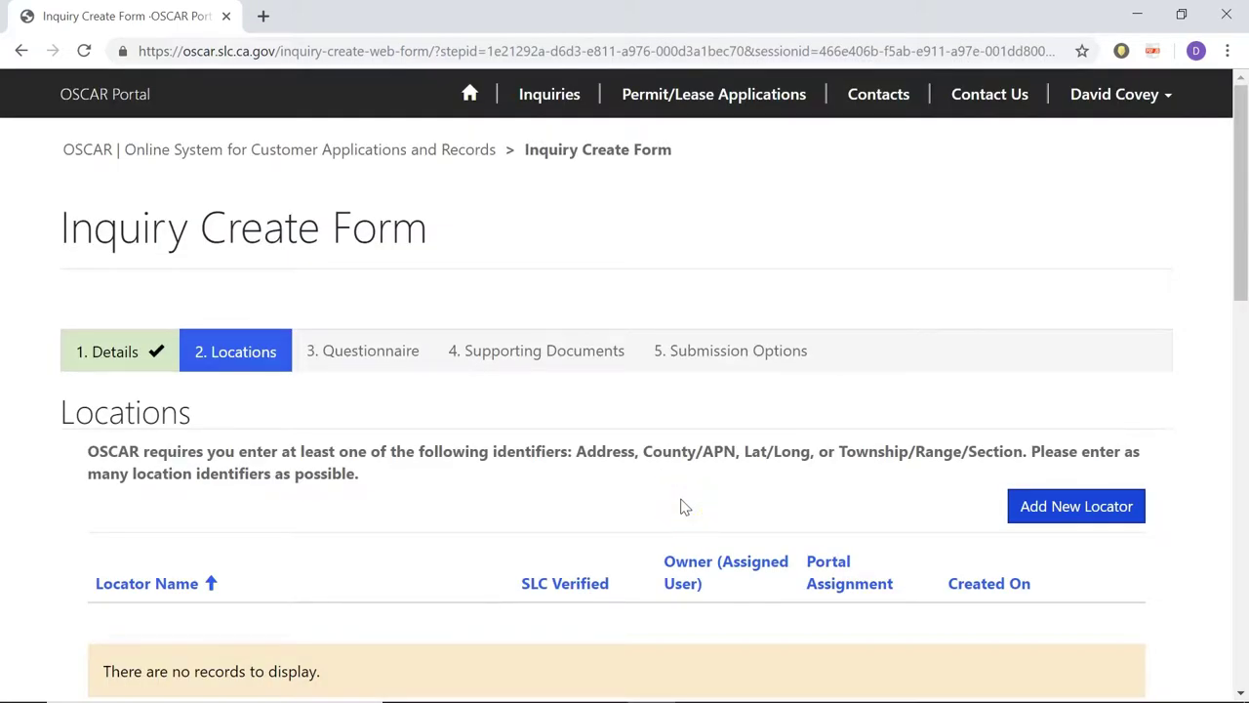
# Use Add New Locator on the Locations step to open the locator Create dialog
pyautogui.click(682, 499)
pyautogui.click(1055, 512)
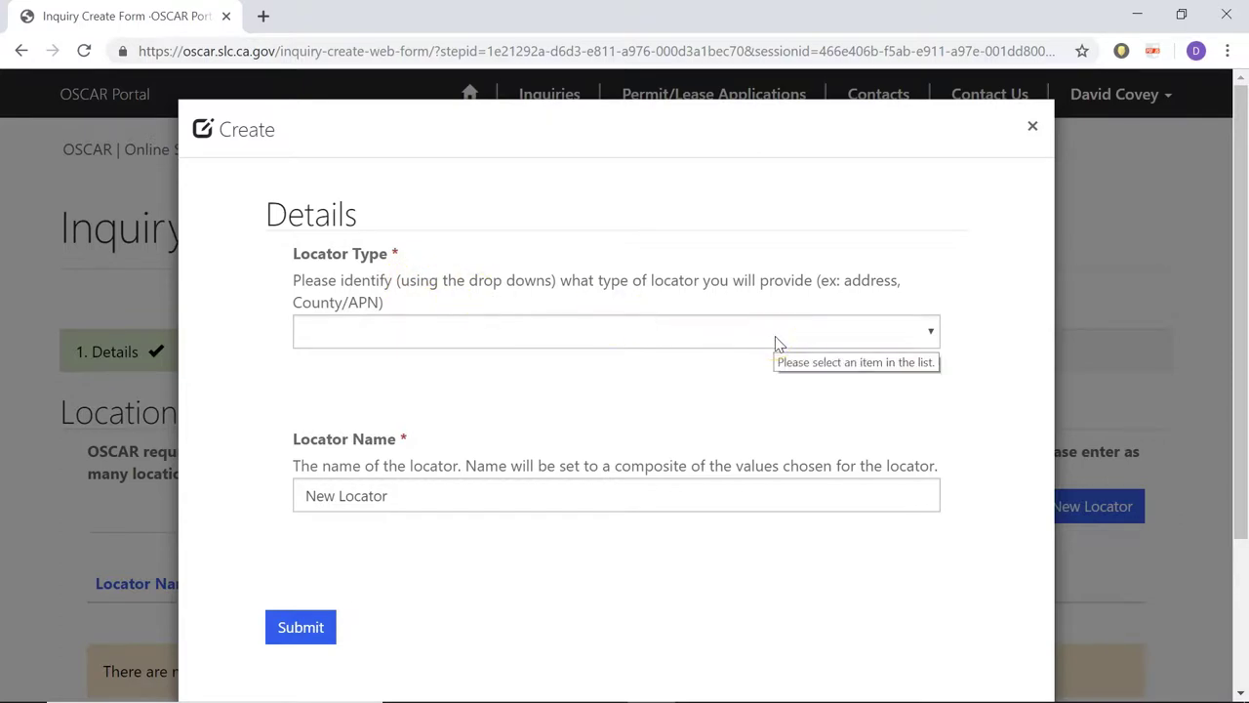
# Set the locator type to Upland Address
pyautogui.click(924, 332)
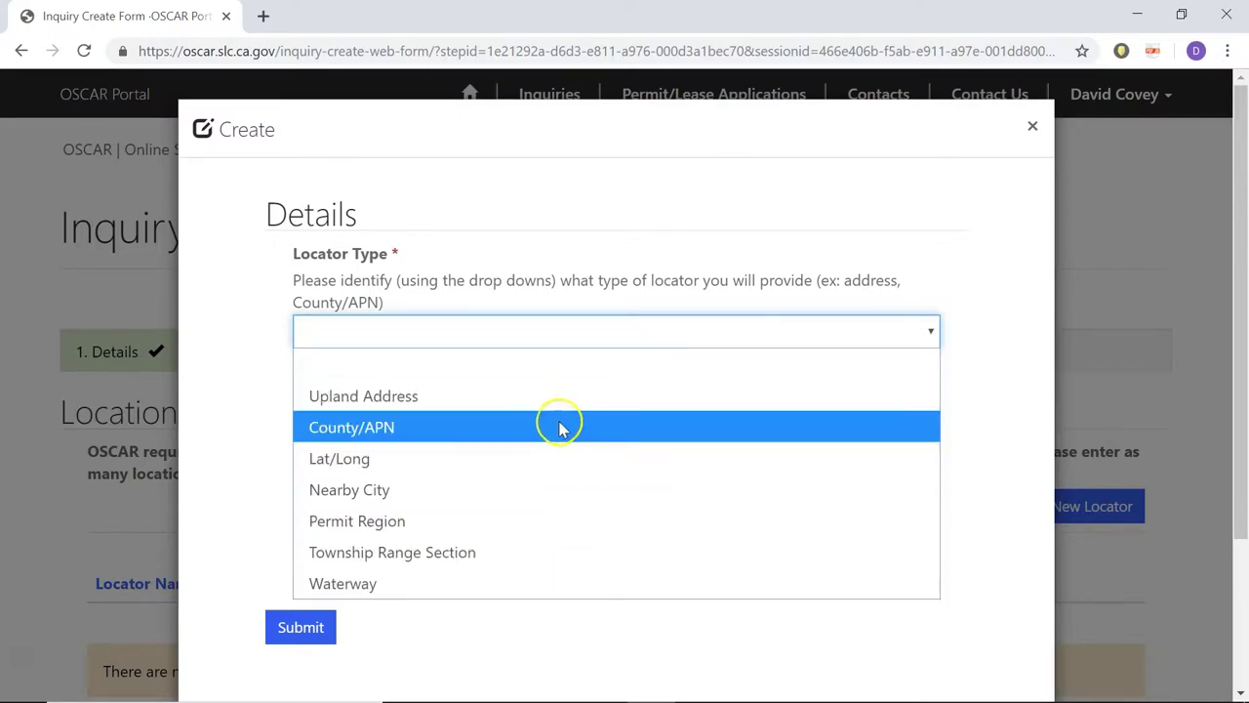
pyautogui.click(432, 400)
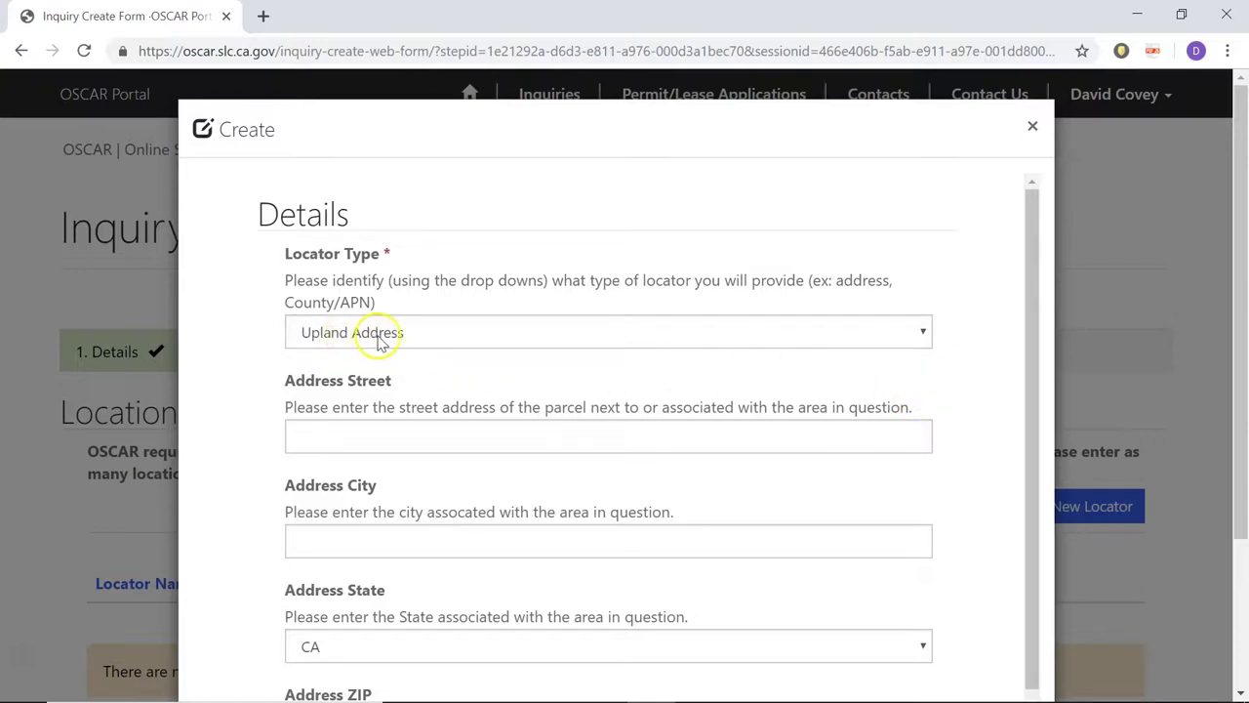
pyautogui.scroll(-1, 715, 453)
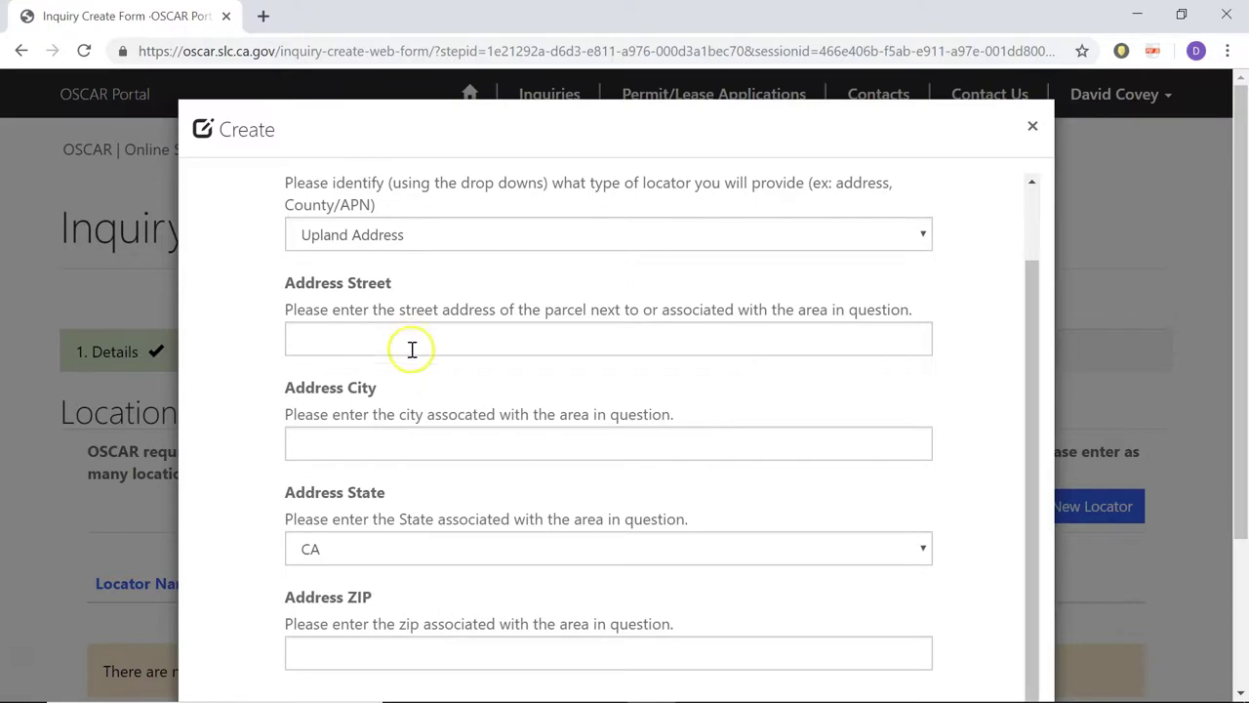
pyautogui.scroll(-1, 715, 522)
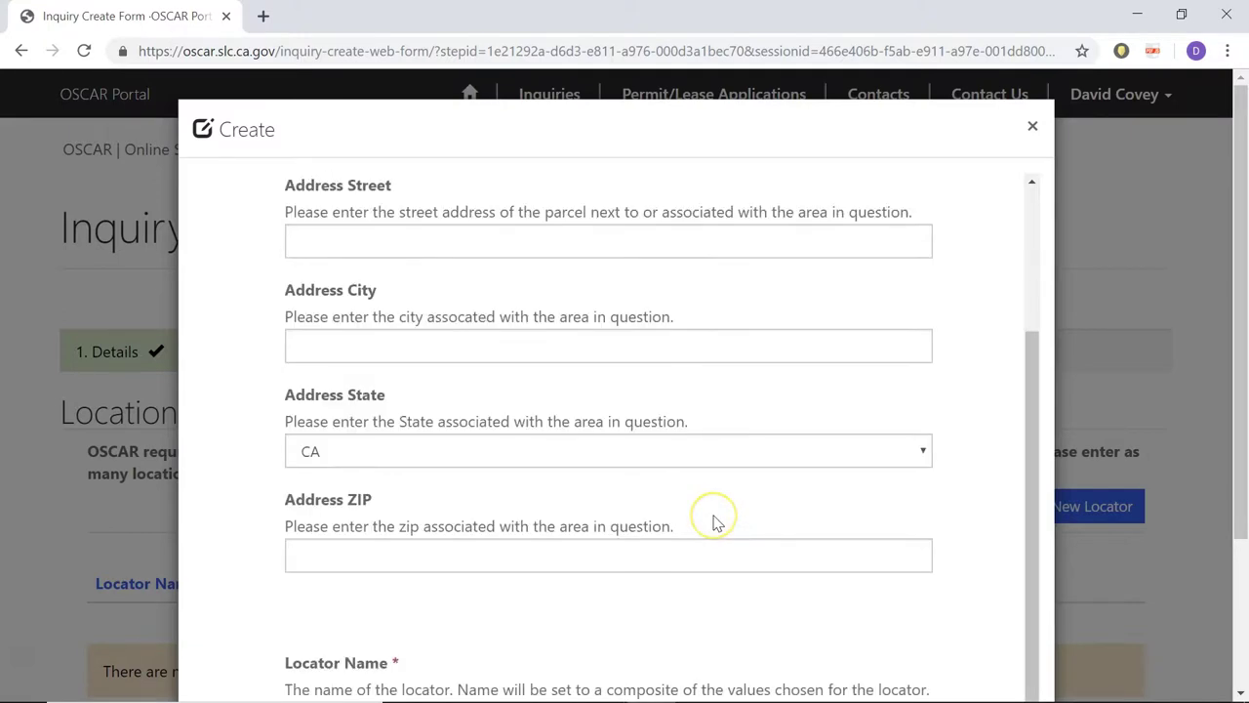
pyautogui.scroll(2, 800, 449)
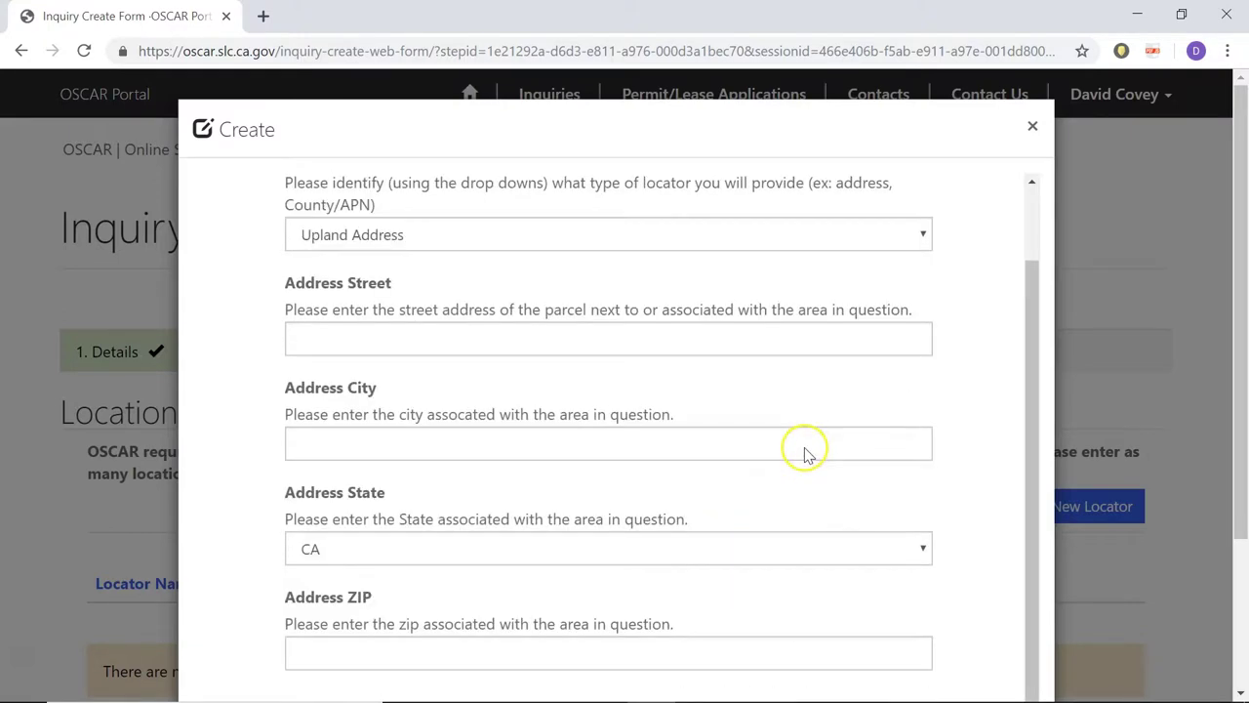
pyautogui.click(503, 340)
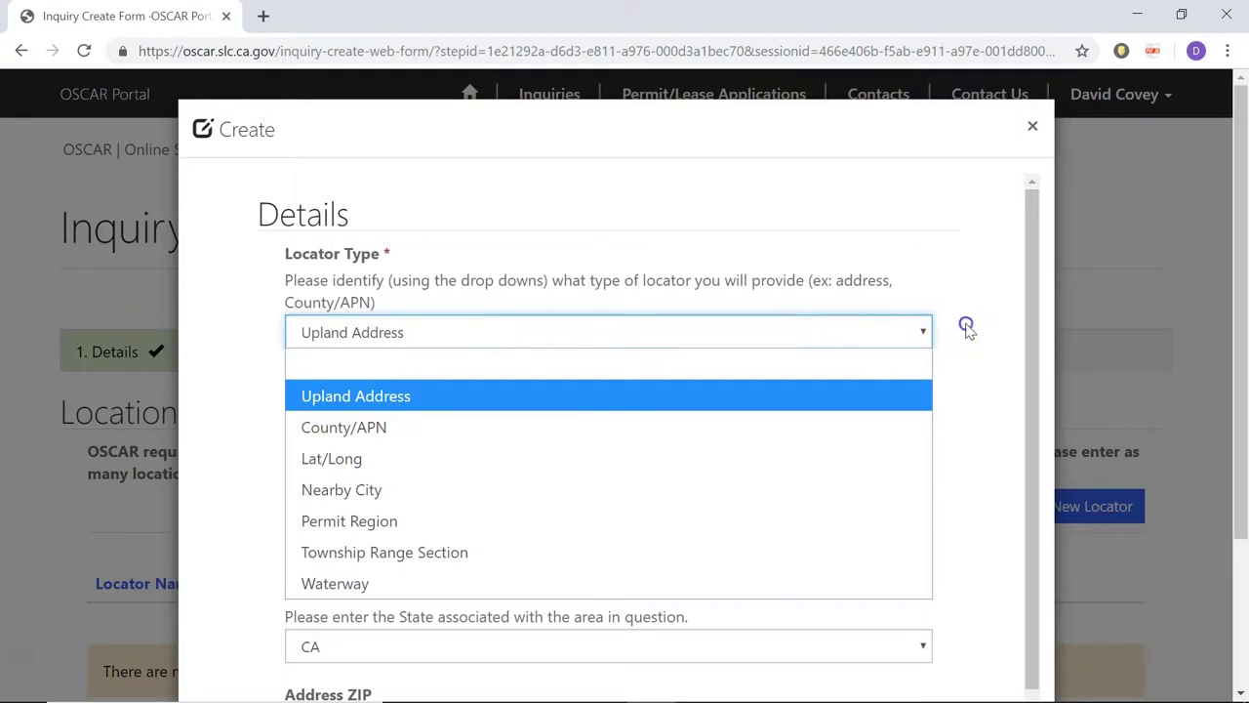
# Fill in the demo street, city Elk Grove and ZIP, then submit the locator
pyautogui.scroll(-2, 971, 342)
pyautogui.moveTo(1236, 448); pyautogui.dragTo(1221, 613)
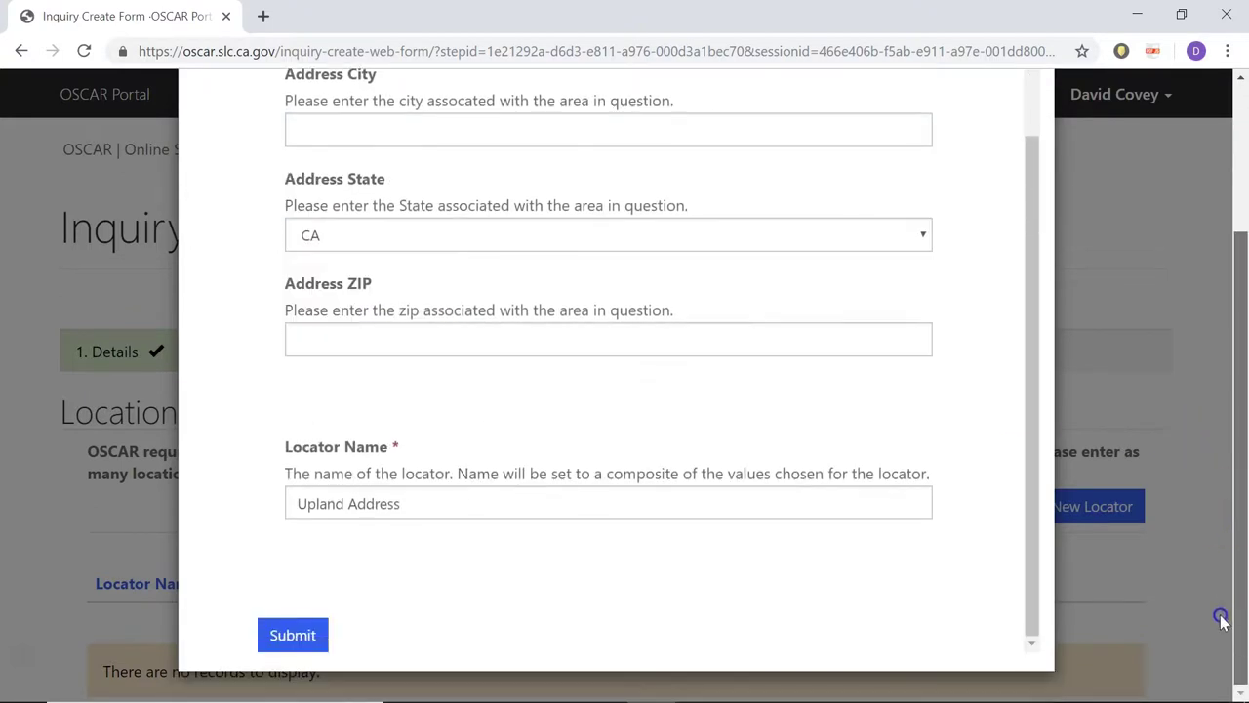
pyautogui.click(310, 639)
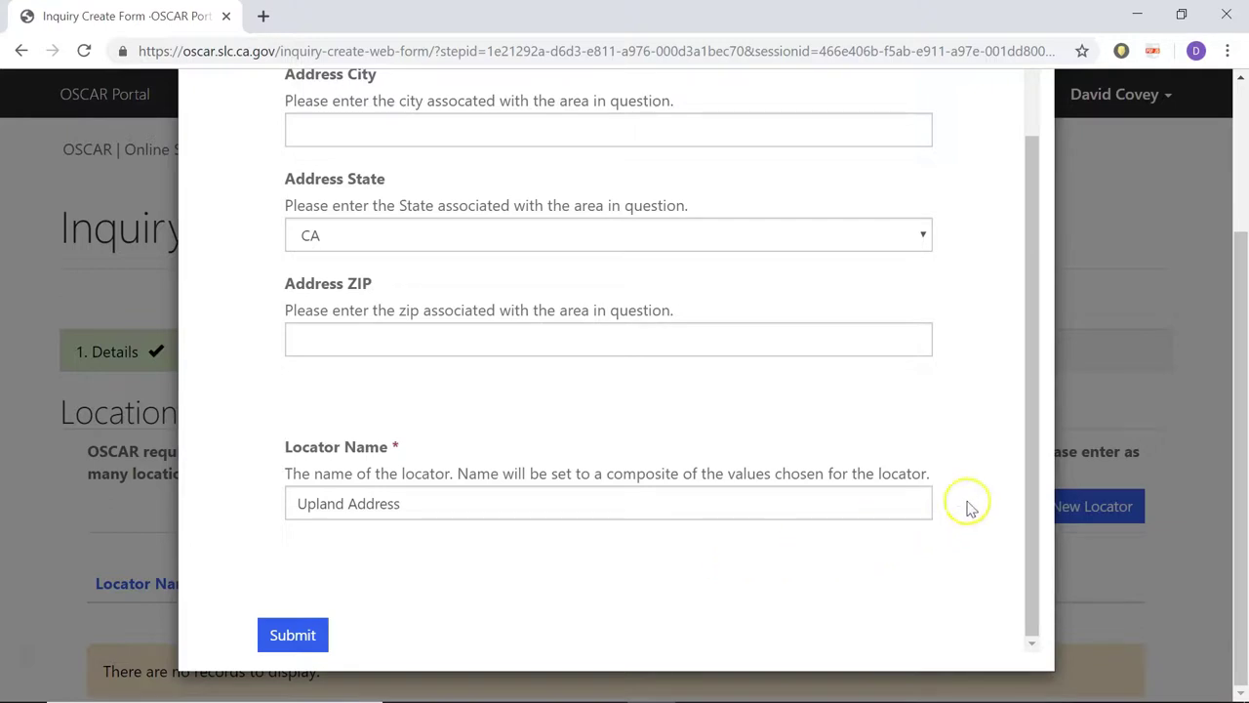
pyautogui.scroll(5, 986, 495)
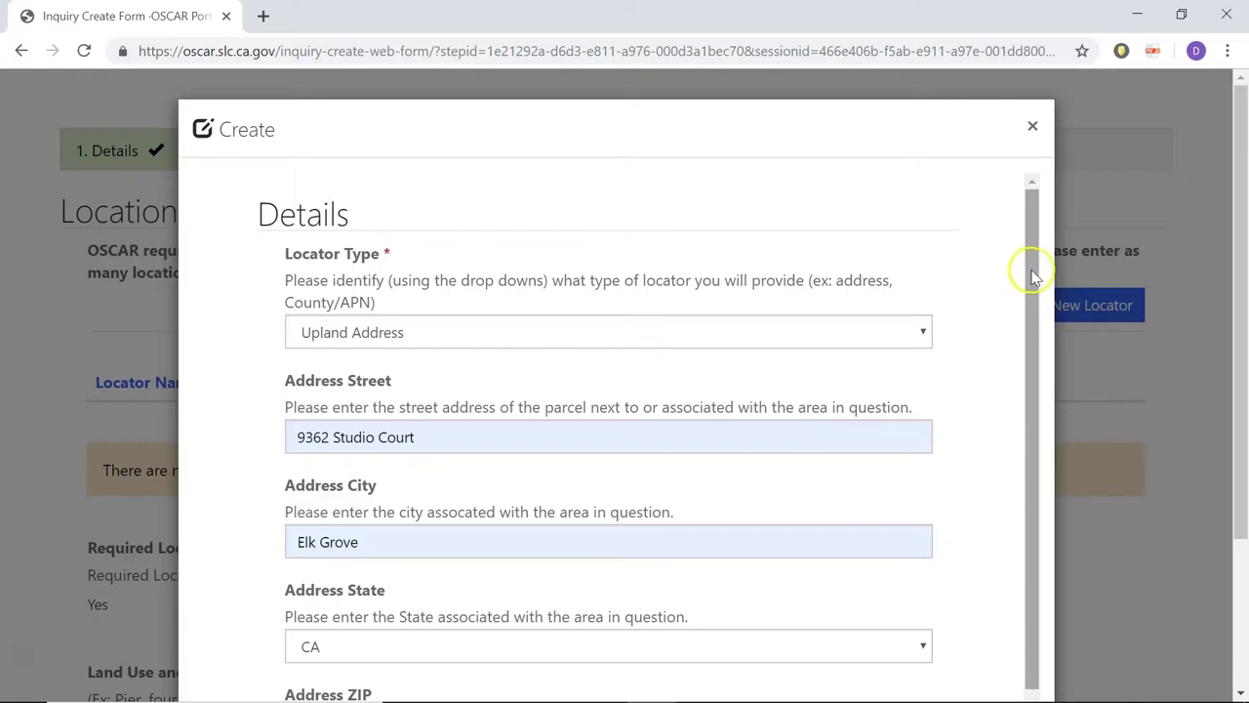
pyautogui.moveTo(1031, 251); pyautogui.dragTo(1026, 440)
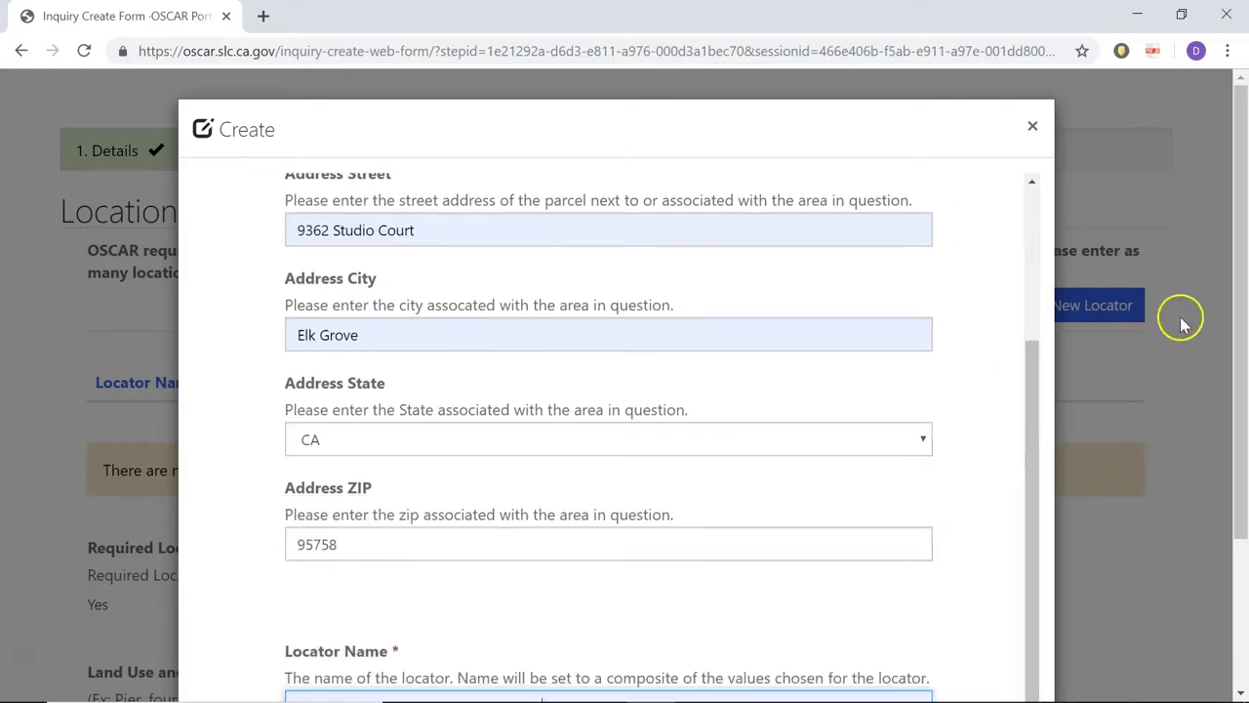
pyautogui.moveTo(1236, 306); pyautogui.dragTo(1230, 479)
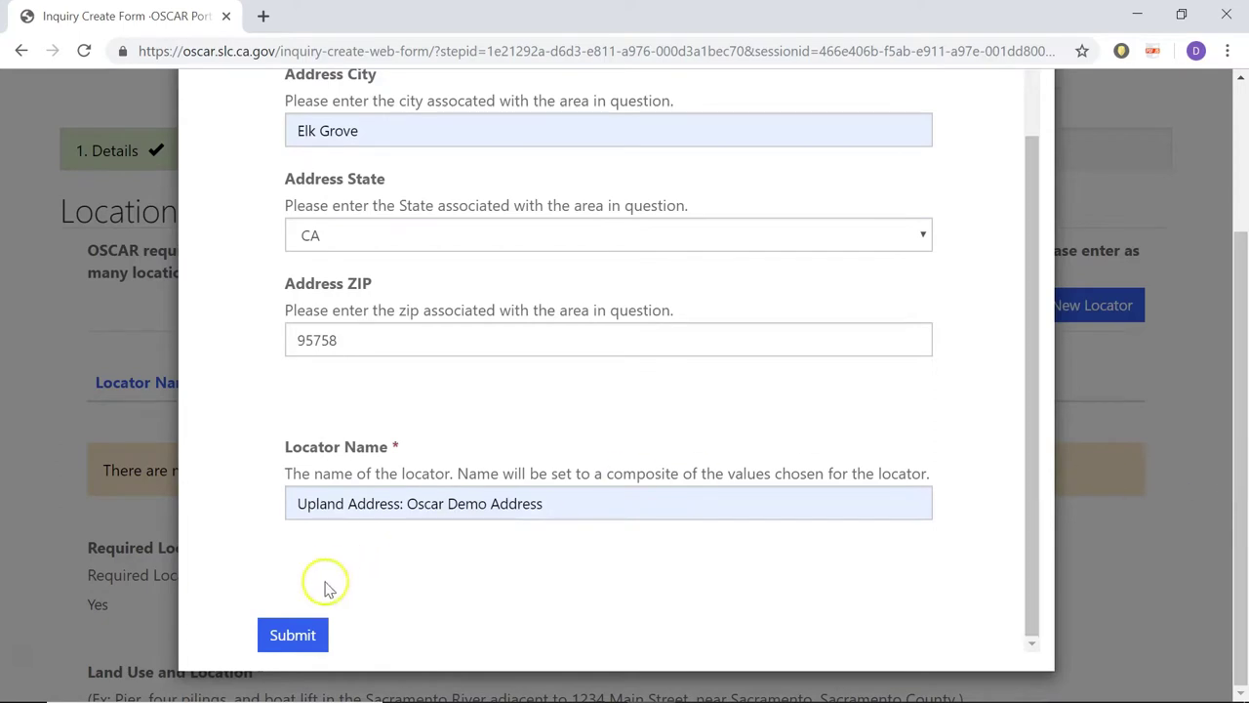
pyautogui.click(312, 639)
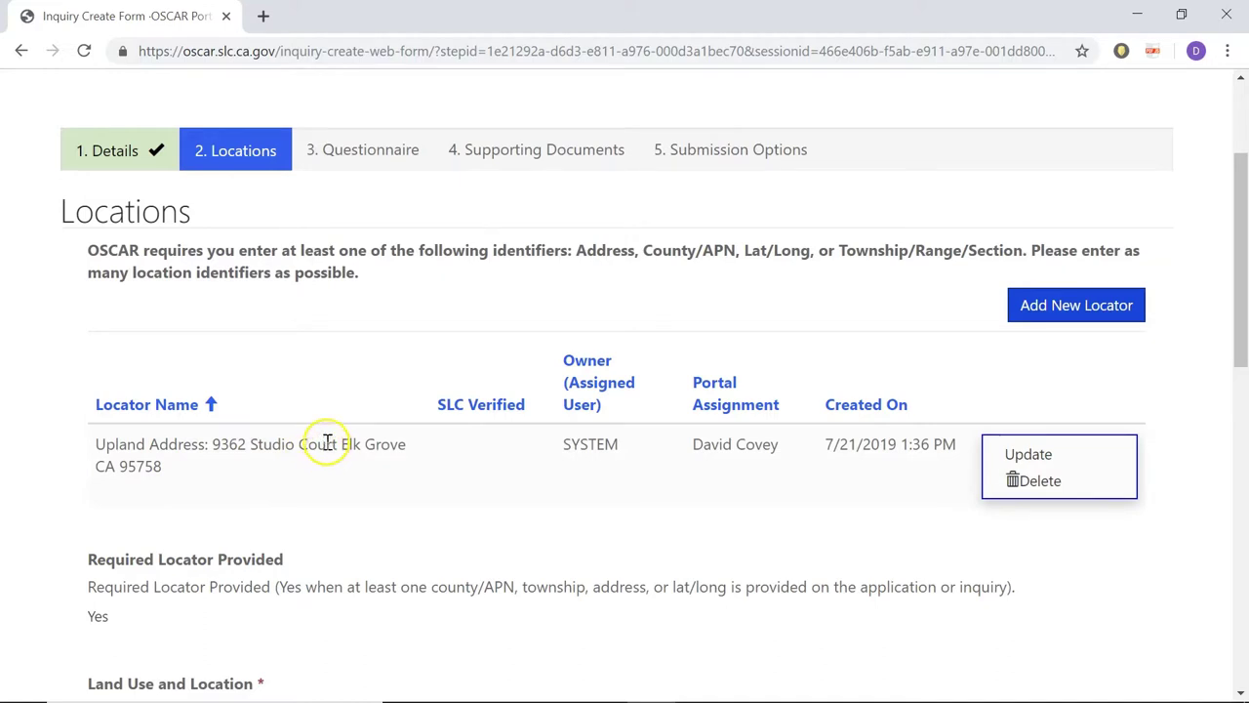
# Scroll past the Land Use and Location box to reach the Questionnaire step
pyautogui.scroll(-1, 561, 445)
pyautogui.scroll(-1, 560, 443)
pyautogui.scroll(-1, 488, 435)
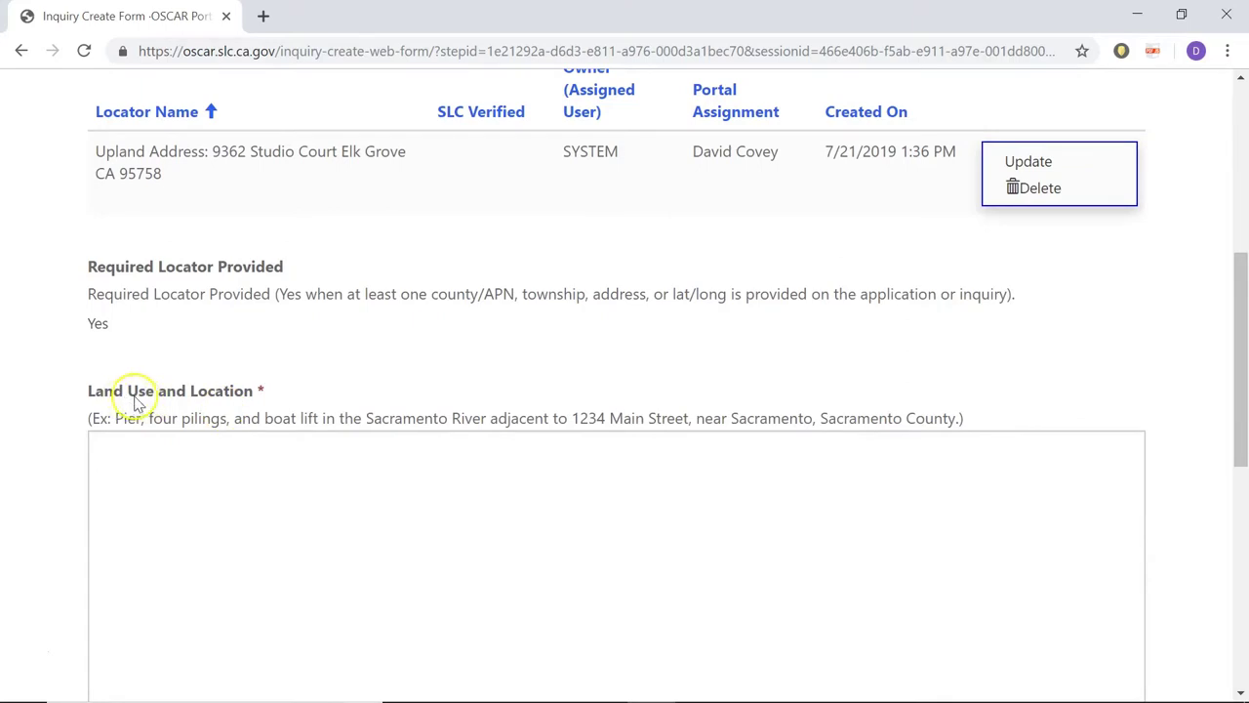
pyautogui.scroll(-1, 406, 396)
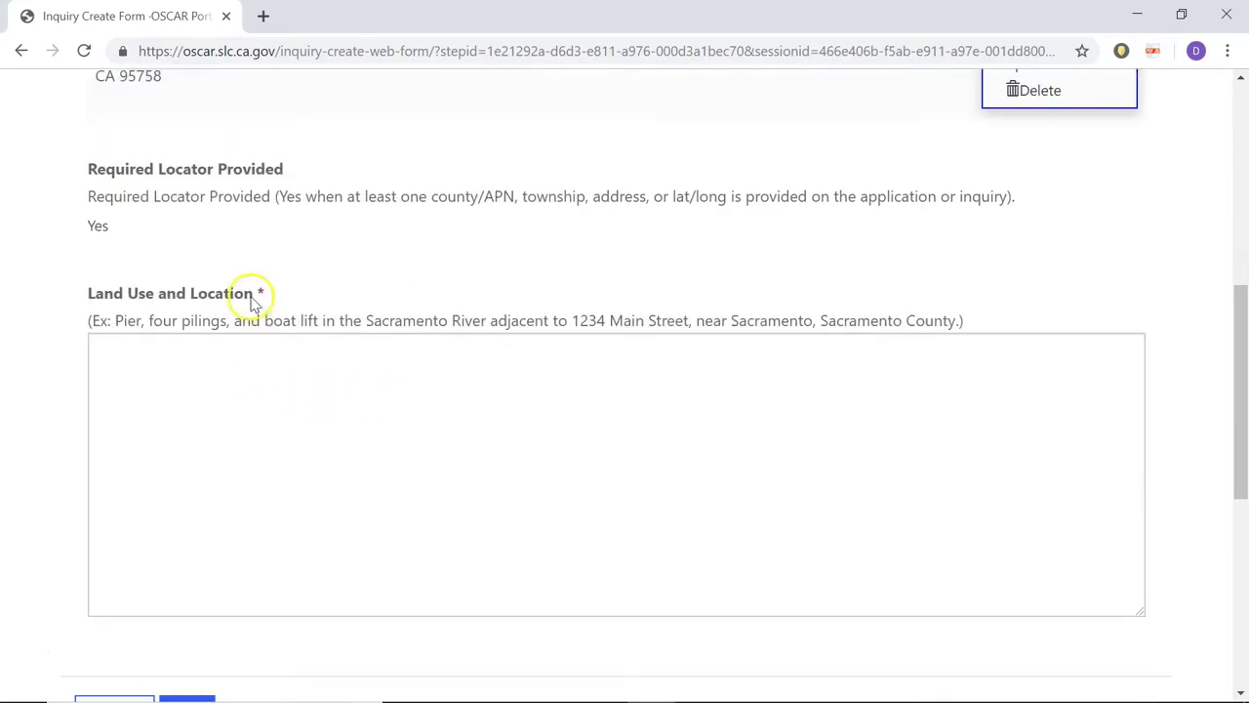
pyautogui.scroll(-1, 398, 331)
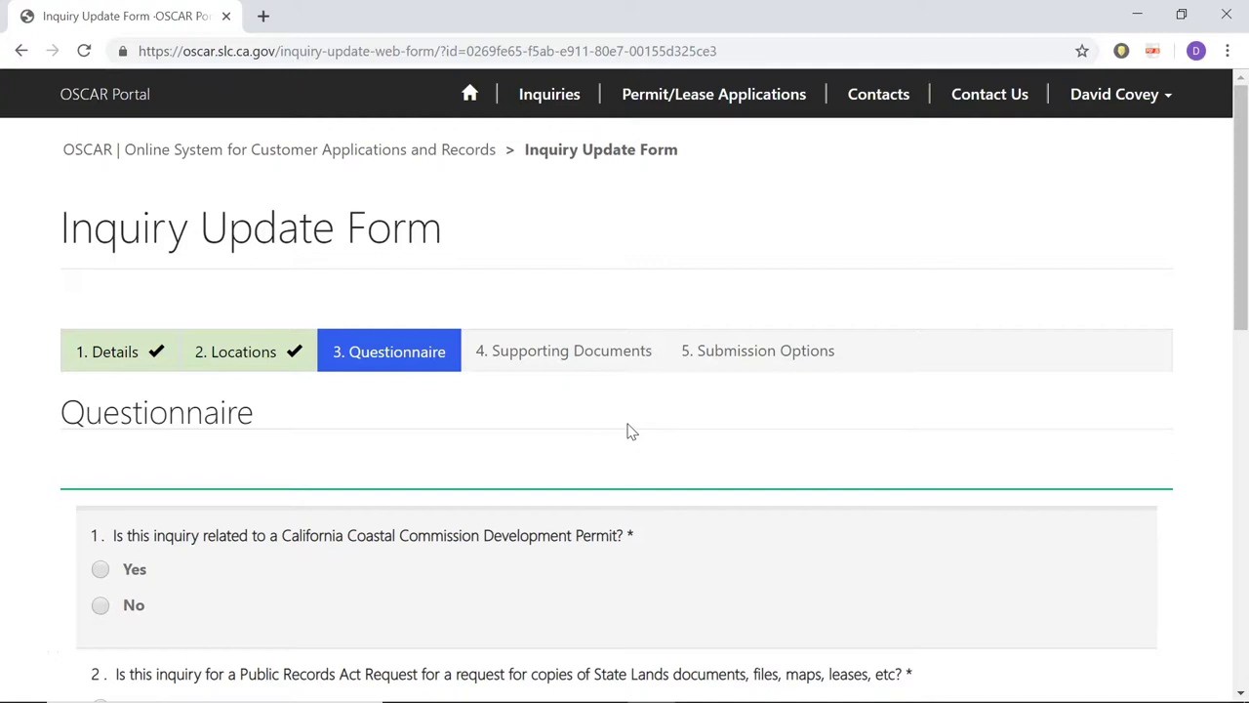
# Look over the Coastal Commission permit question, then return to the portal home page
pyautogui.scroll(-3, 713, 465)
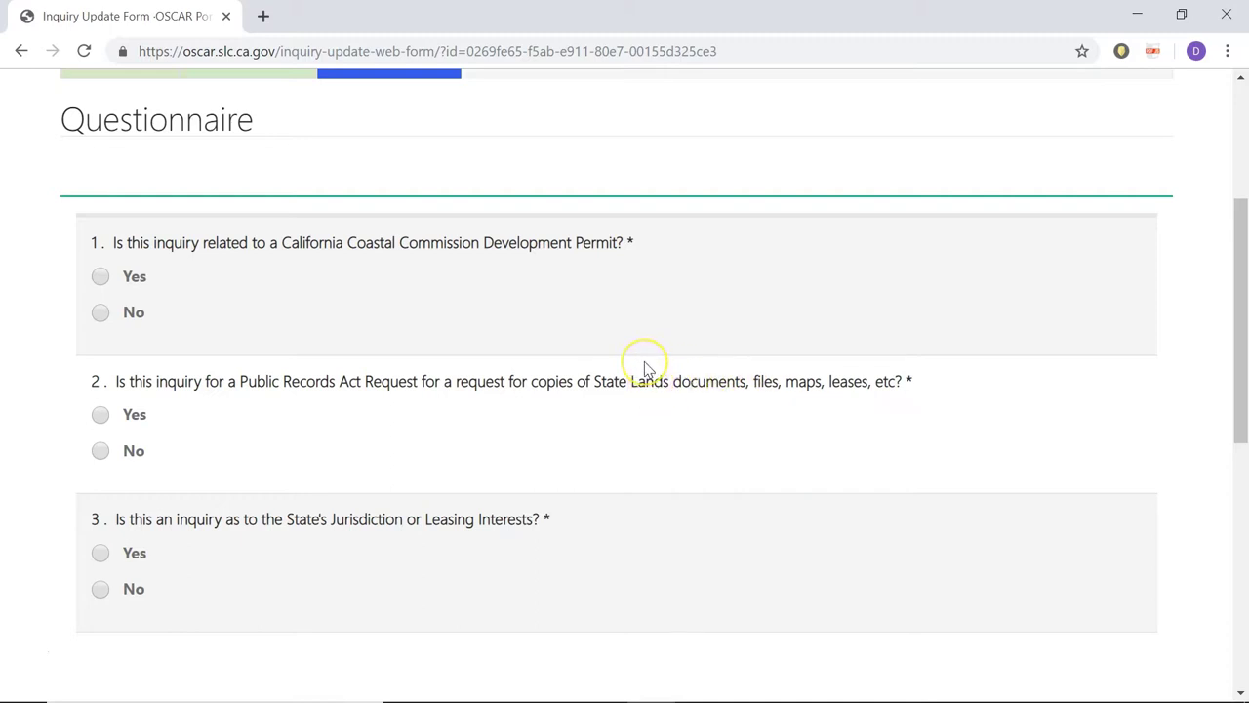
pyautogui.click(630, 451)
pyautogui.click(608, 449)
pyautogui.scroll(1, 608, 449)
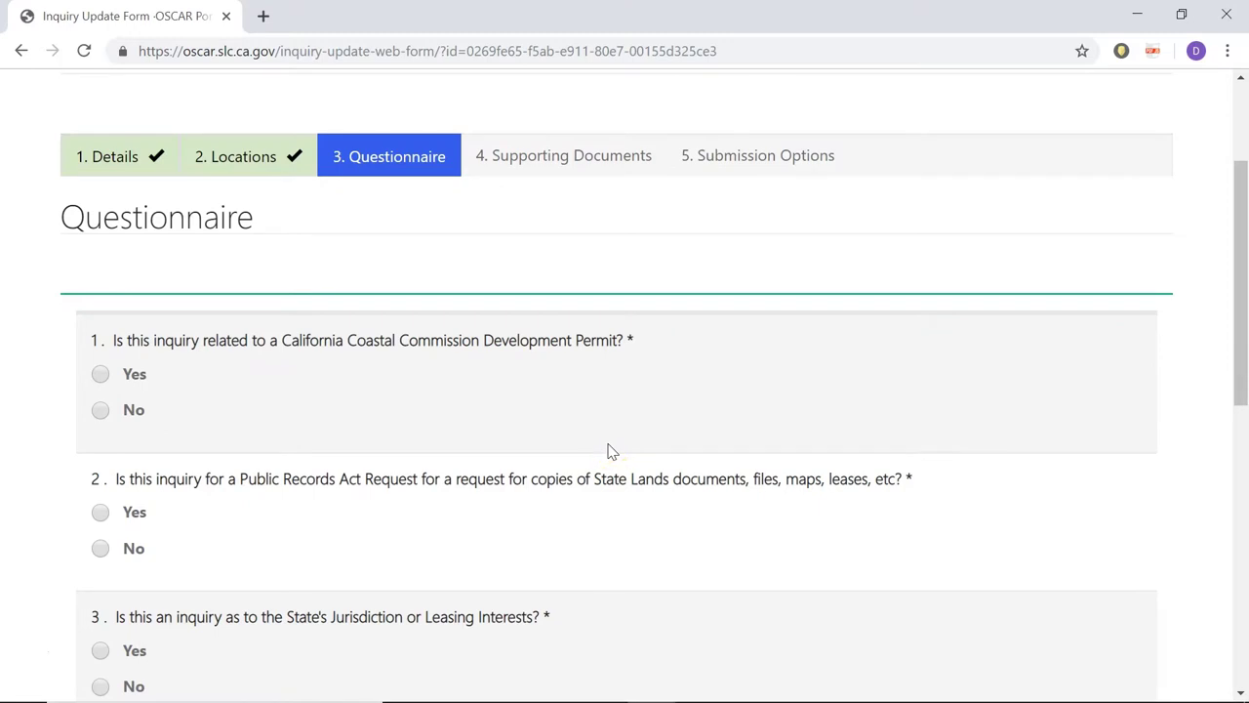
pyautogui.scroll(2, 619, 444)
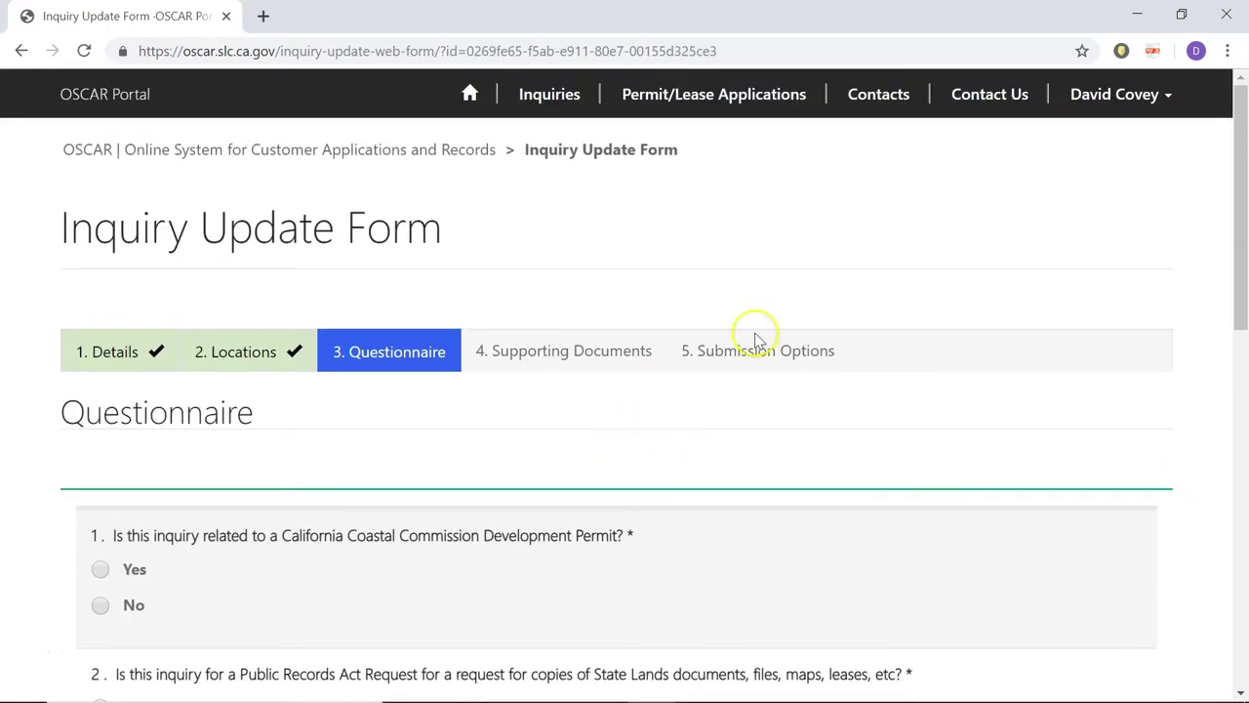
pyautogui.click(471, 93)
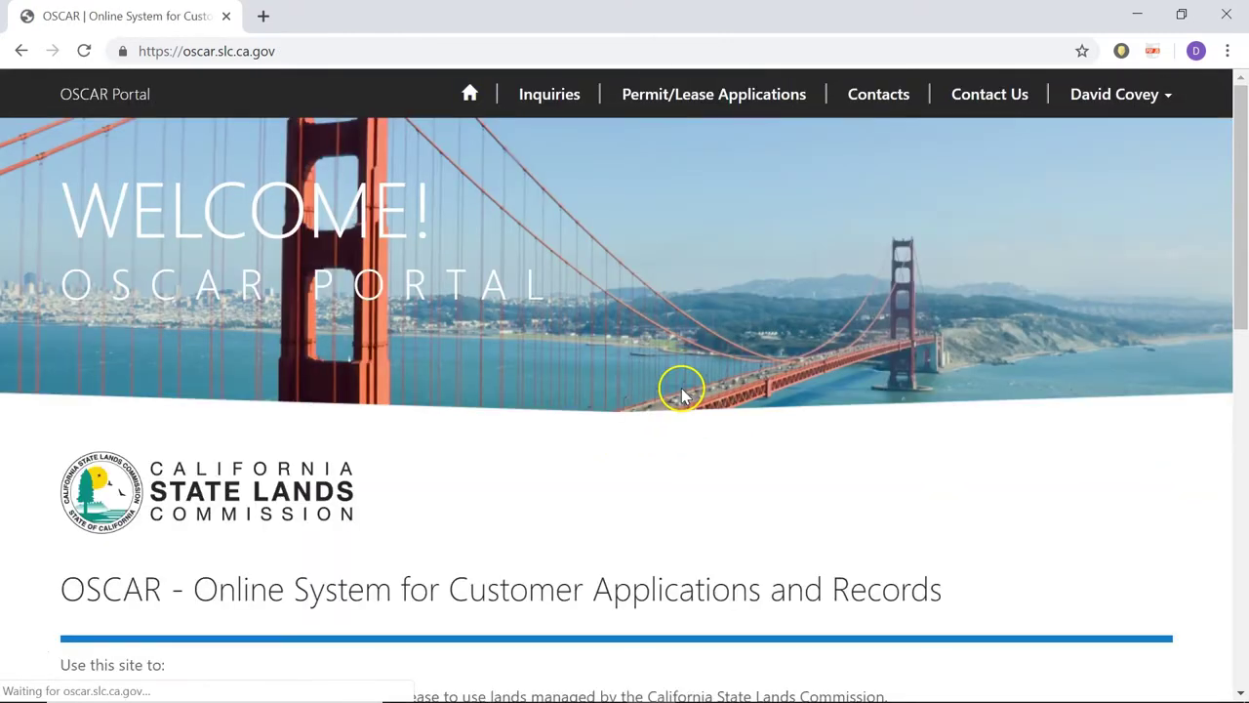
# Reopen the saved, unsubmitted inquiry from the Inquiry List at its Questionnaire step
pyautogui.click(547, 95)
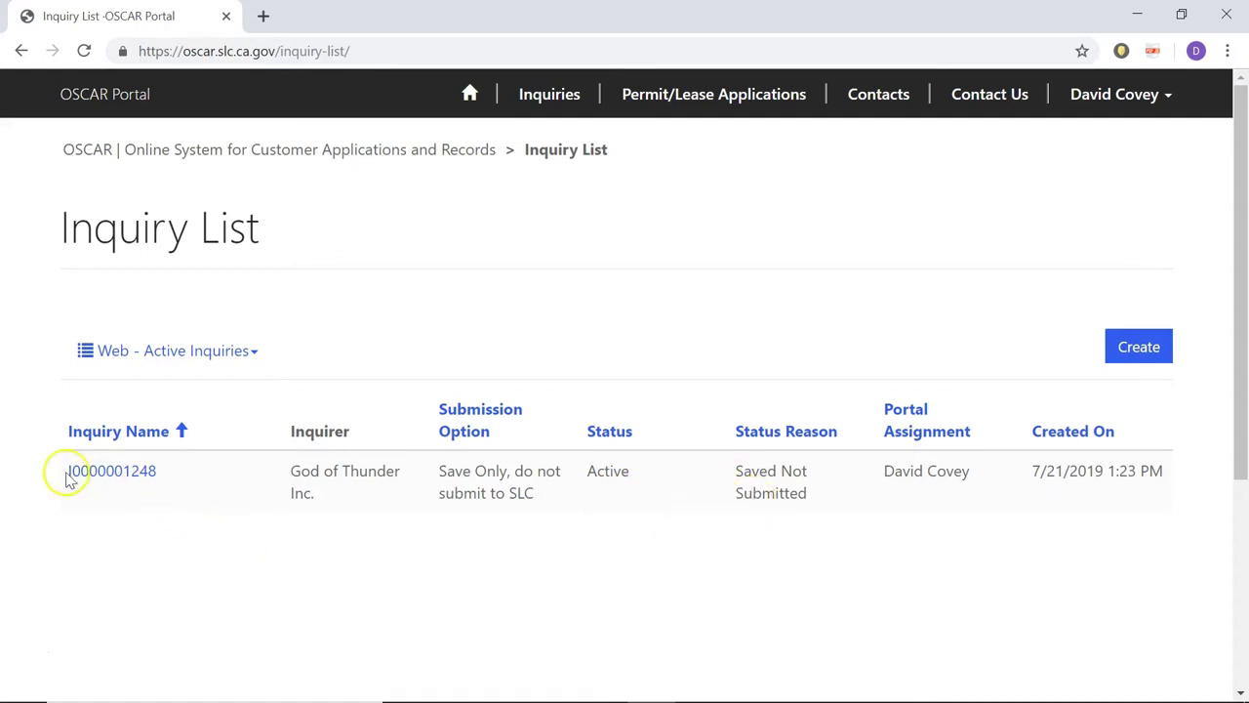
pyautogui.click(110, 474)
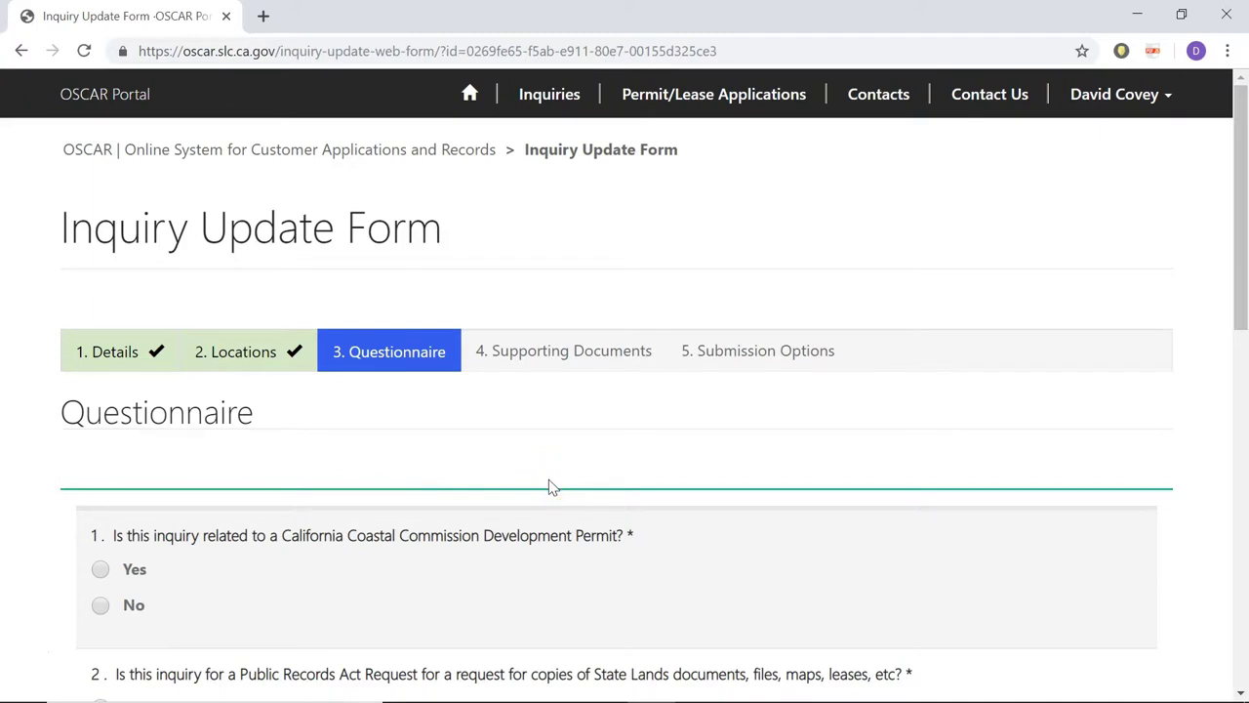
# Scroll down through the Questionnaire step's questions
pyautogui.scroll(-1, 715, 488)
pyautogui.scroll(-2, 715, 488)
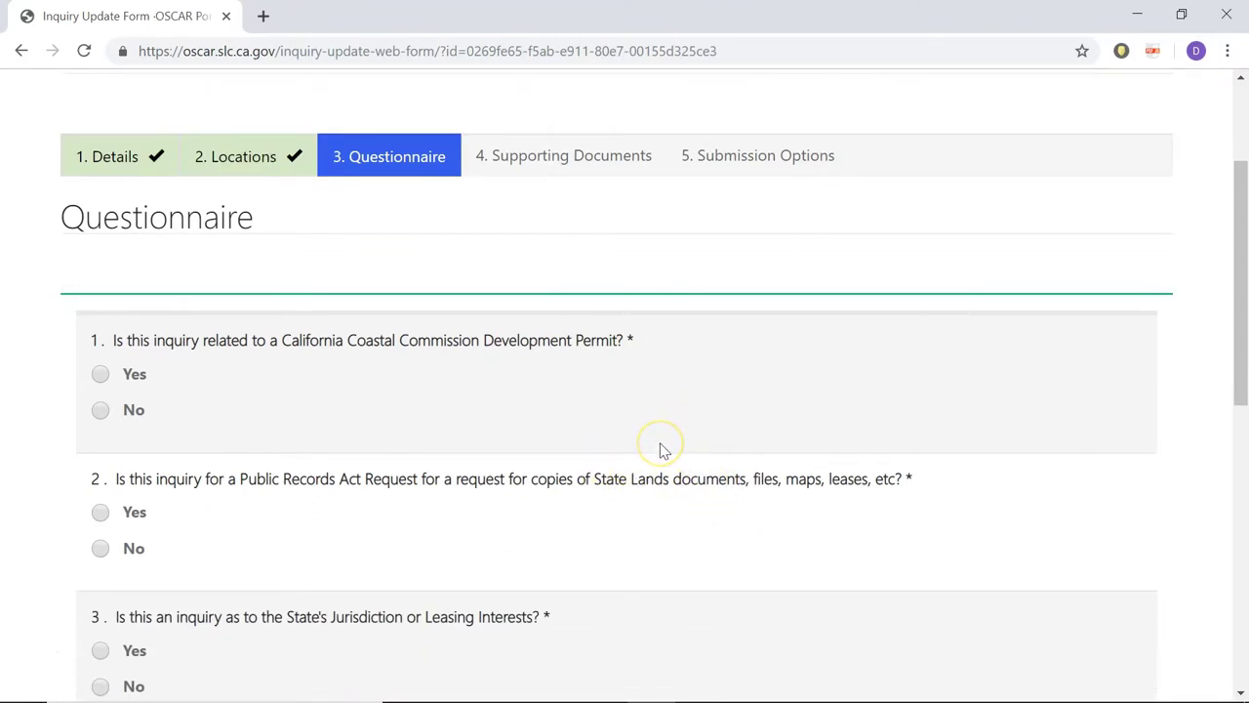
pyautogui.scroll(-4, 661, 452)
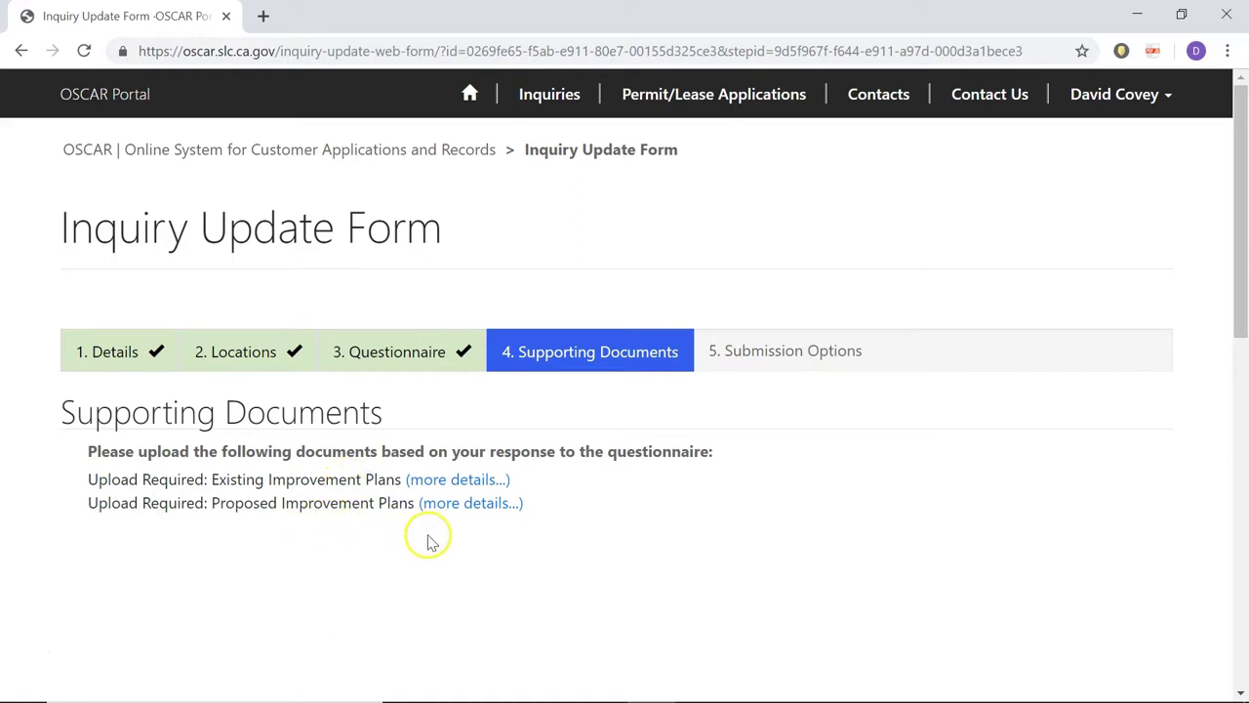
# Check the Existing Improvement Plans details, then open the Portal Inquiry Attachments upload window
pyautogui.click(459, 480)
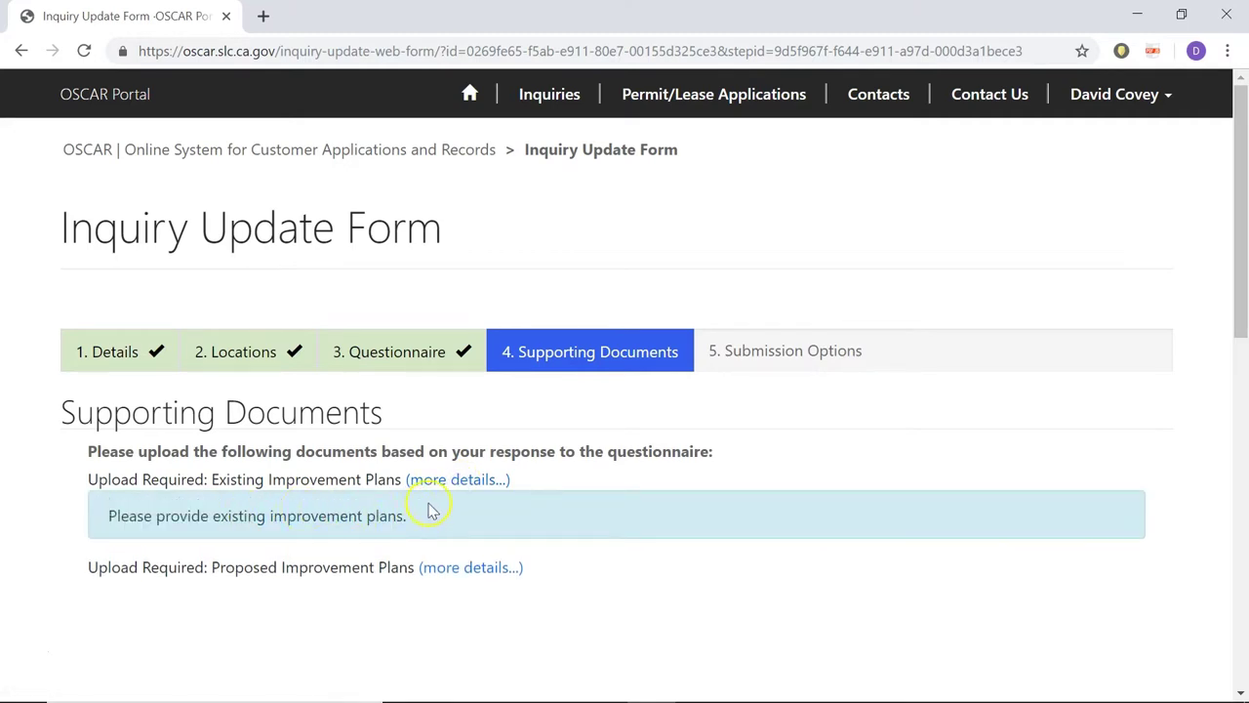
pyautogui.click(457, 485)
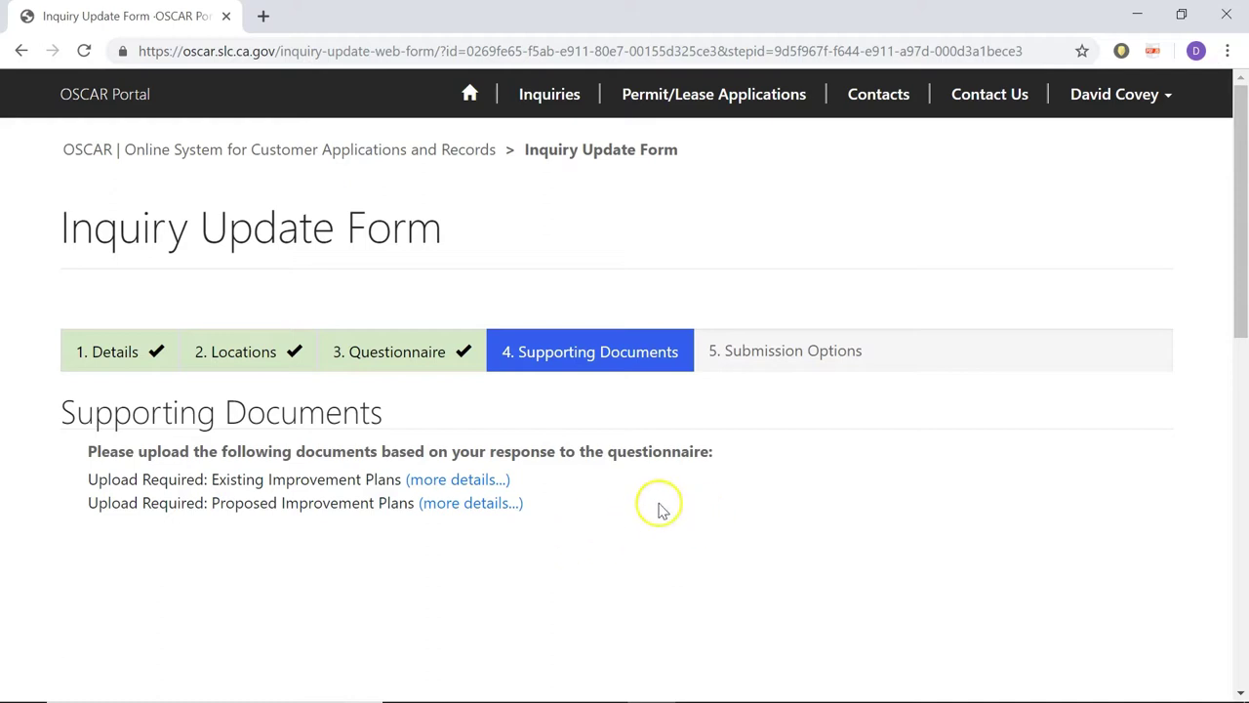
pyautogui.scroll(-3, 793, 451)
pyautogui.scroll(-2, 796, 454)
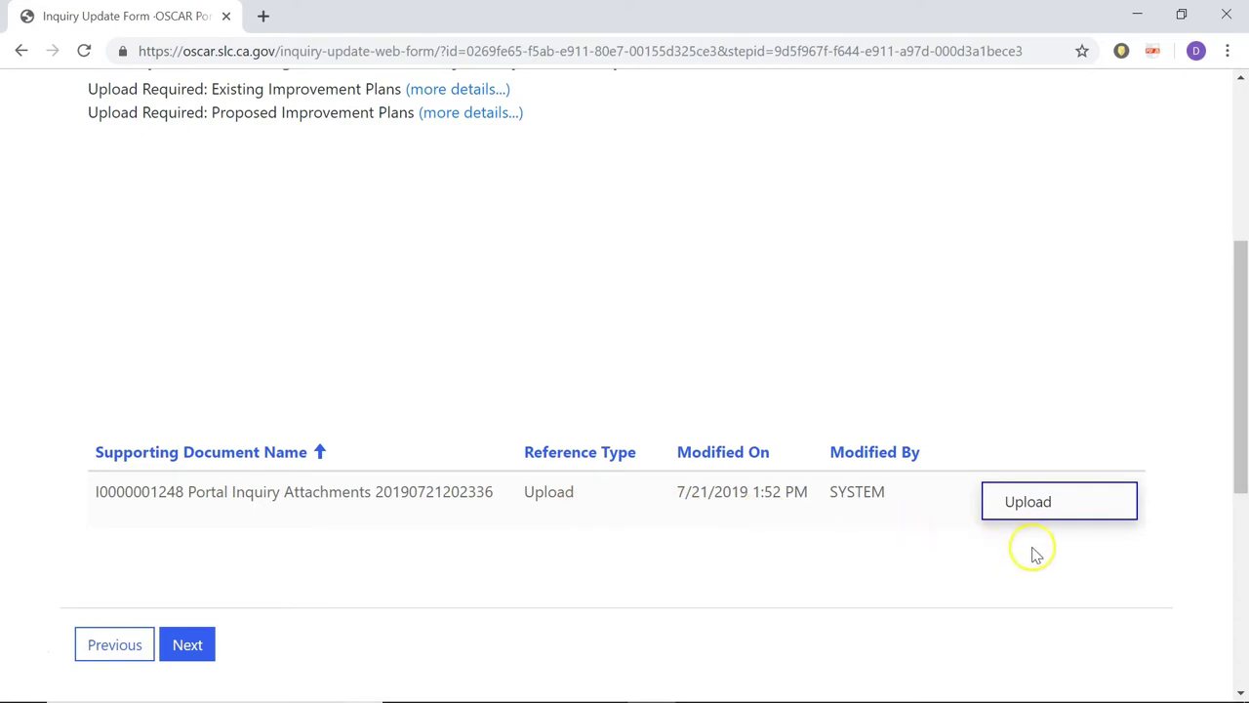
pyautogui.click(1045, 504)
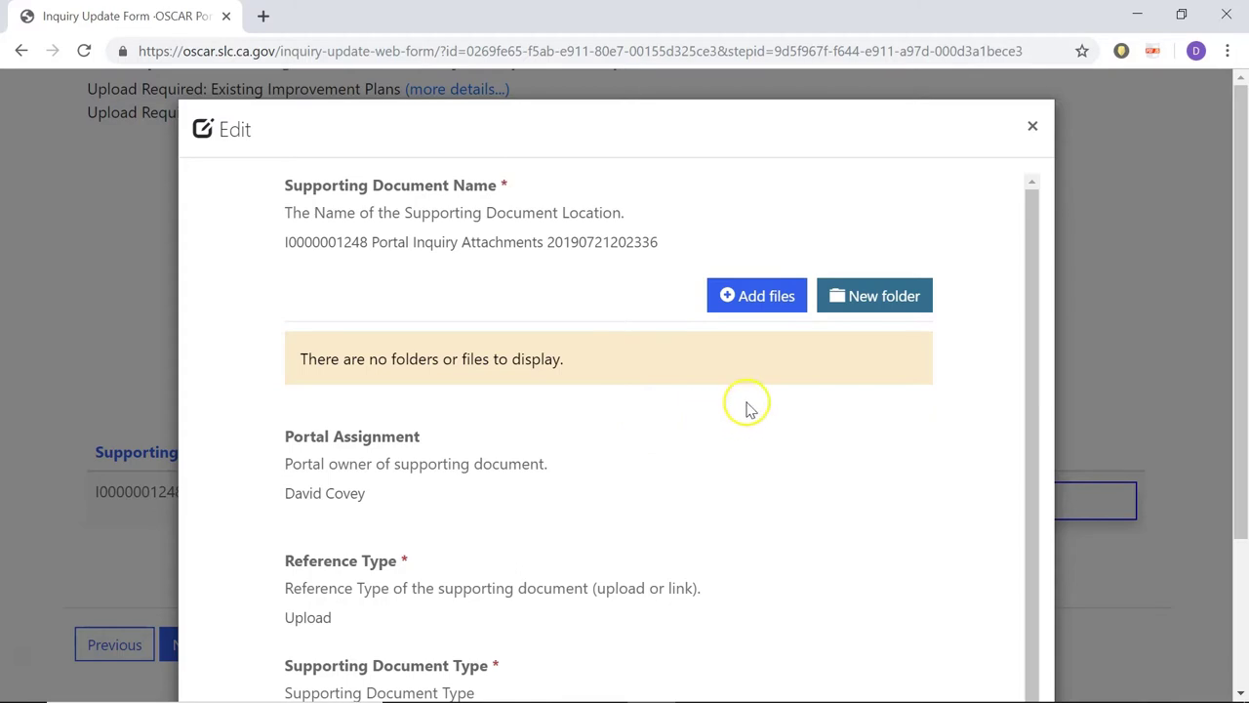
# Select Demo_Document.pdf from the Desktop as the file to add
pyautogui.click(751, 297)
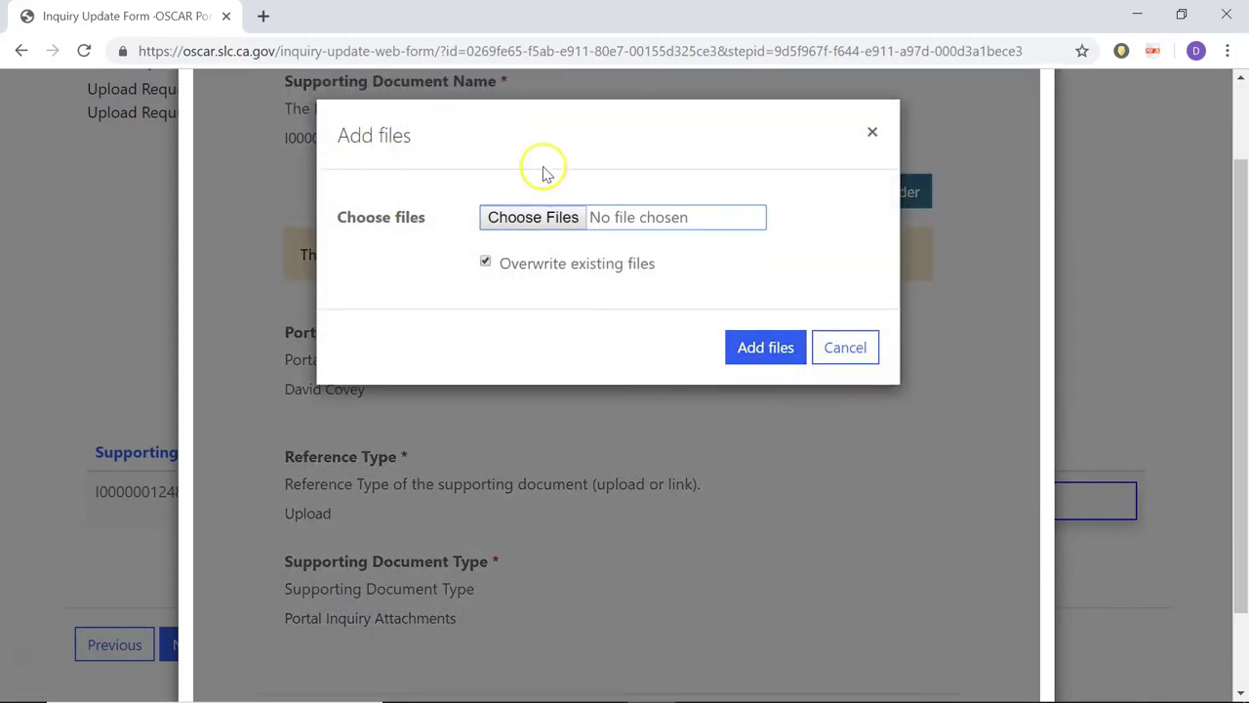
pyautogui.click(536, 218)
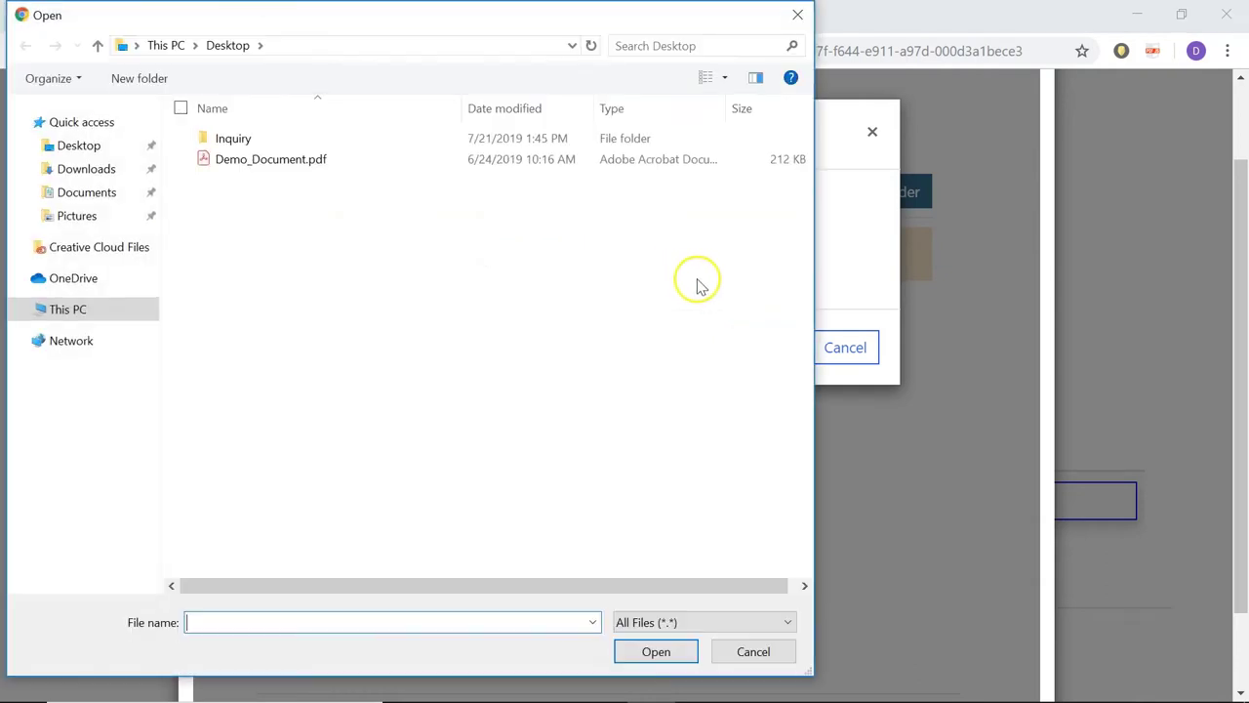
pyautogui.click(287, 168)
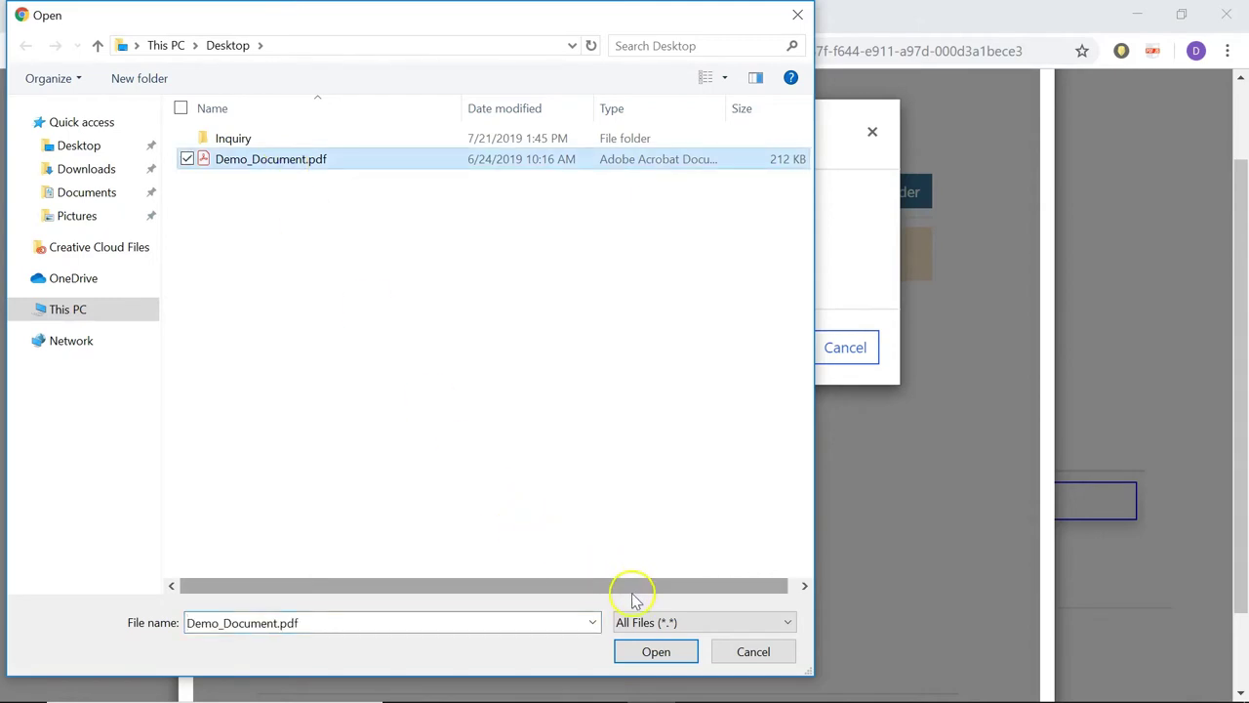
pyautogui.click(651, 653)
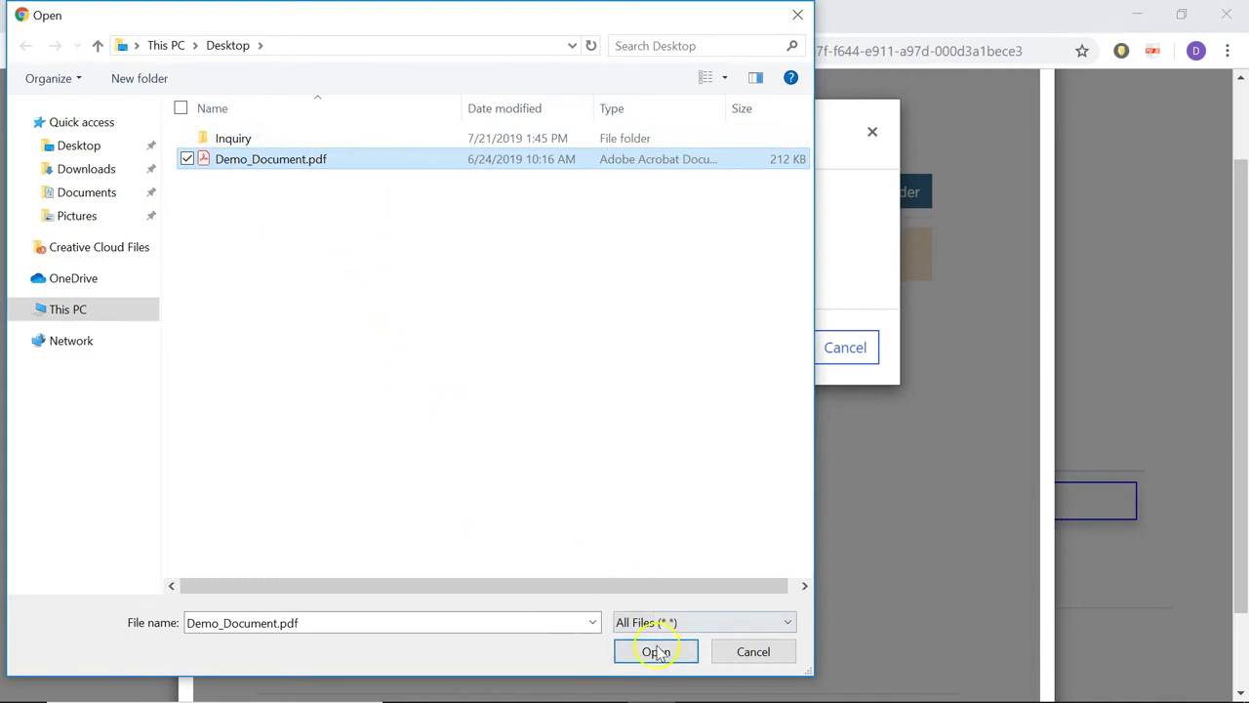
pyautogui.click(672, 653)
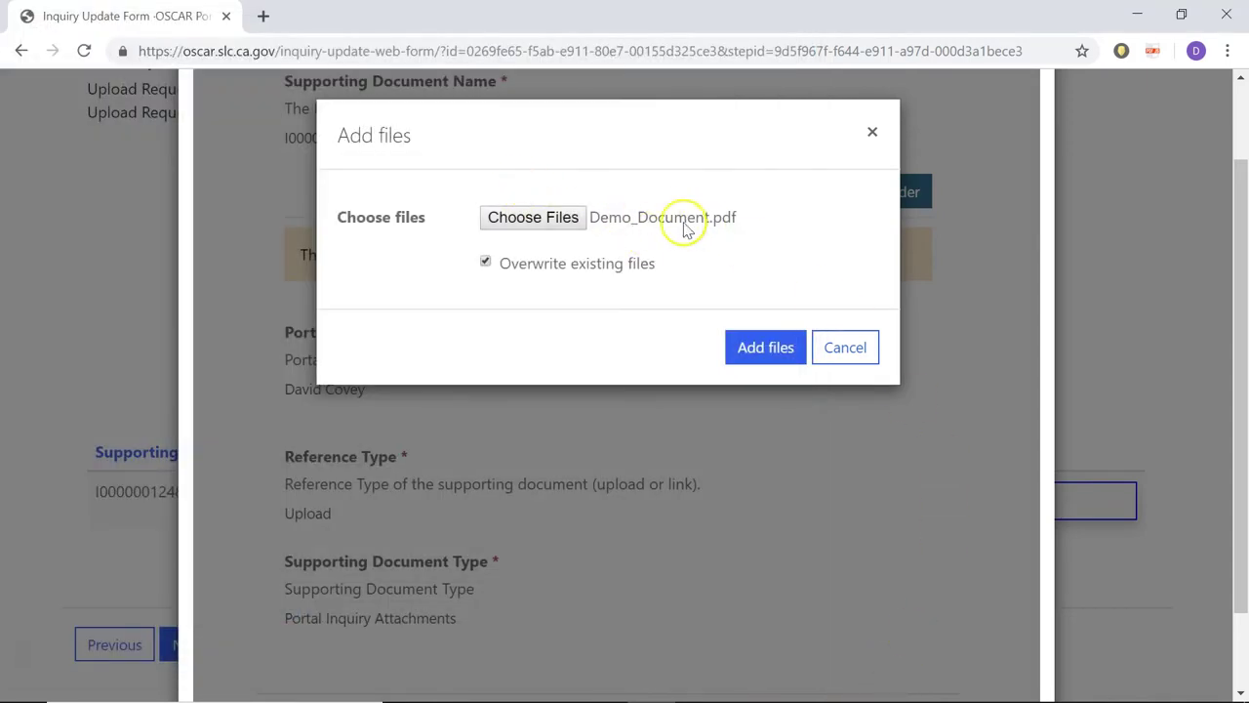
# Upload Demo_Document.pdf (211 KB) and submit the attachment record
pyautogui.click(765, 351)
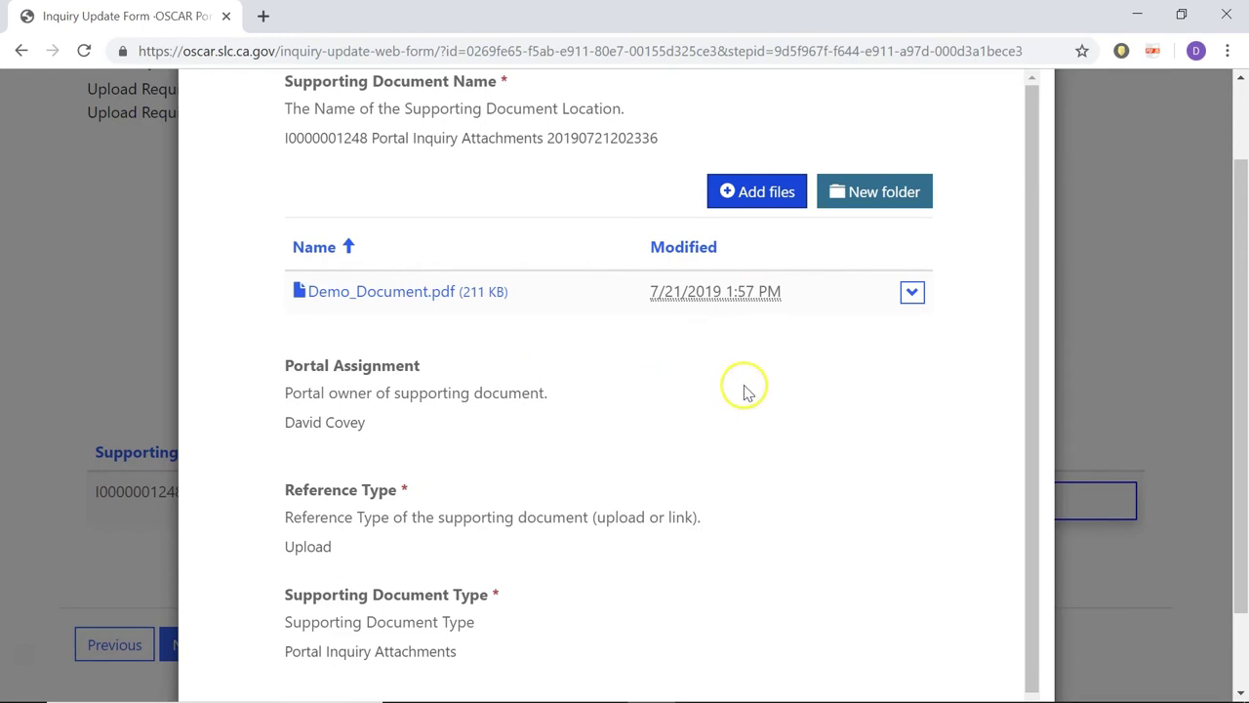
pyautogui.scroll(-3, 943, 371)
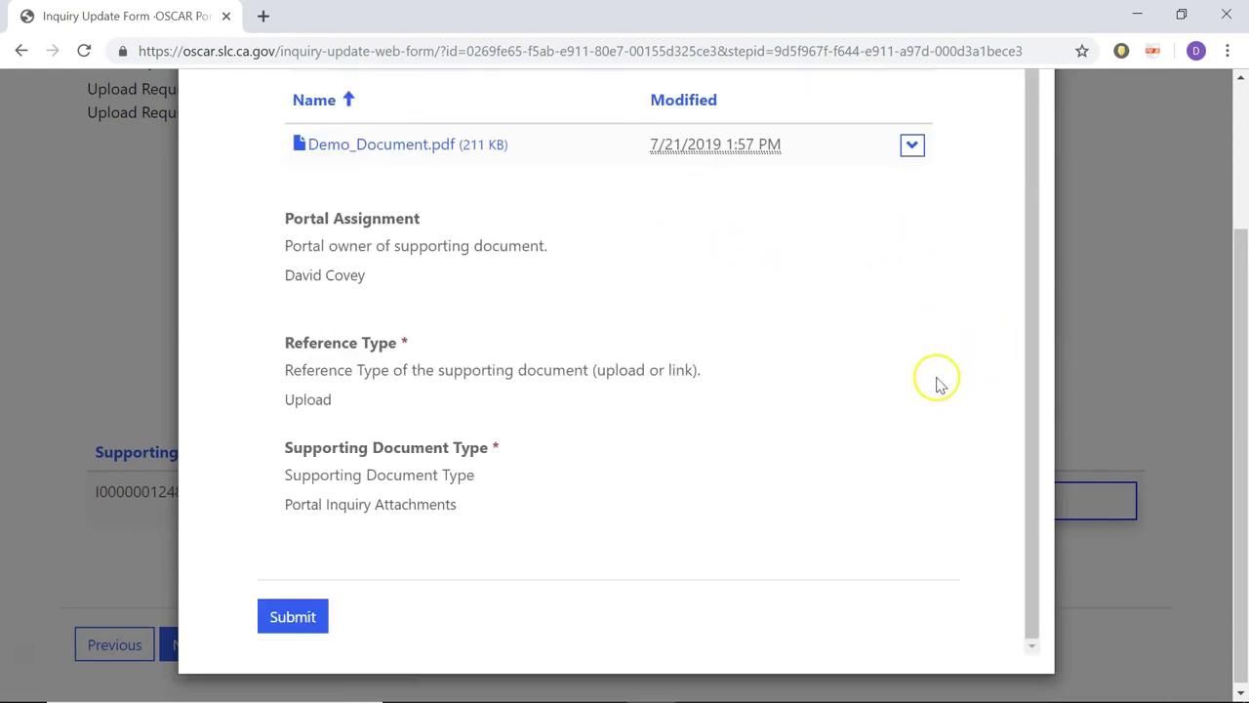
pyautogui.click(296, 618)
pyautogui.click(297, 619)
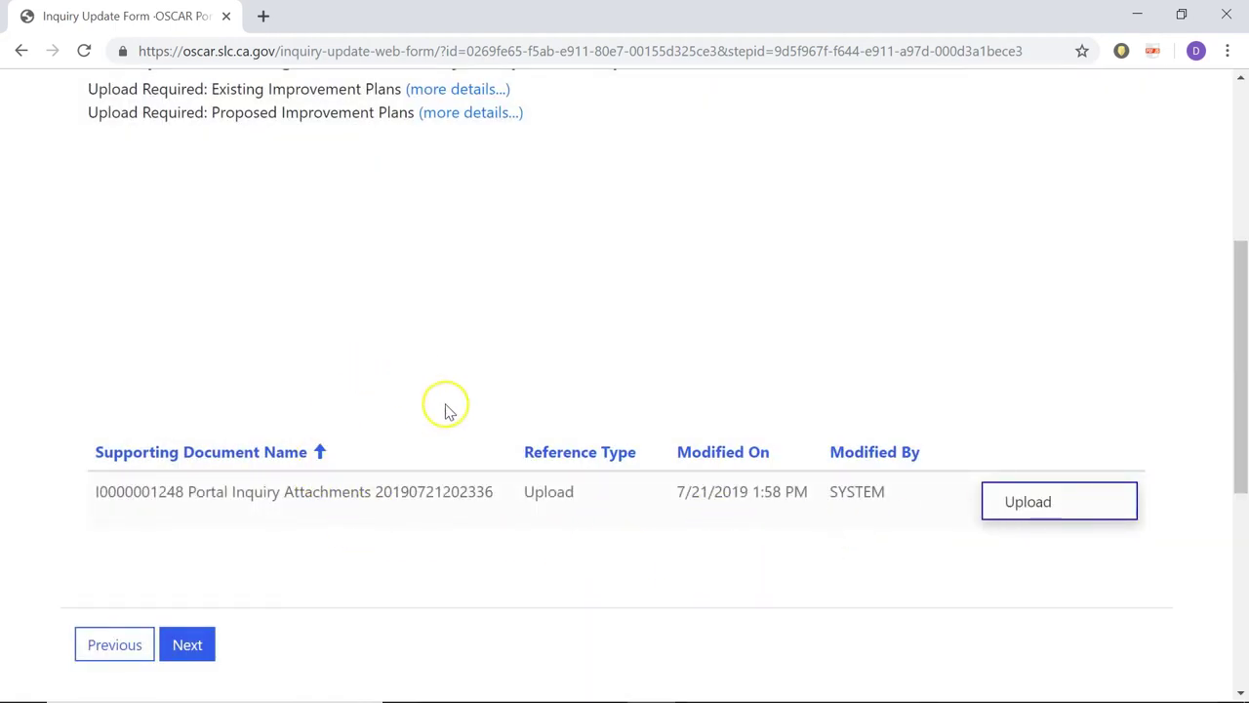
# Advance the inquiry past Supporting Documents to step 5, Submission Options
pyautogui.scroll(4, 469, 439)
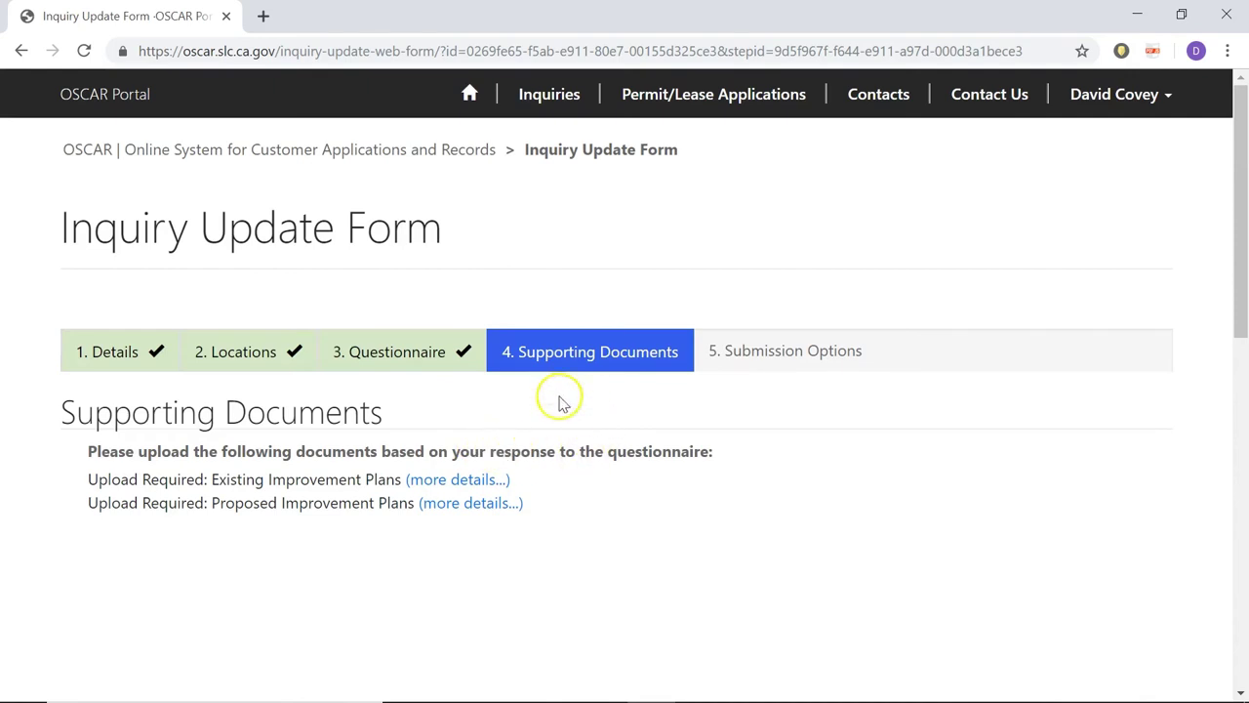
pyautogui.scroll(-1, 610, 459)
pyautogui.scroll(-5, 616, 464)
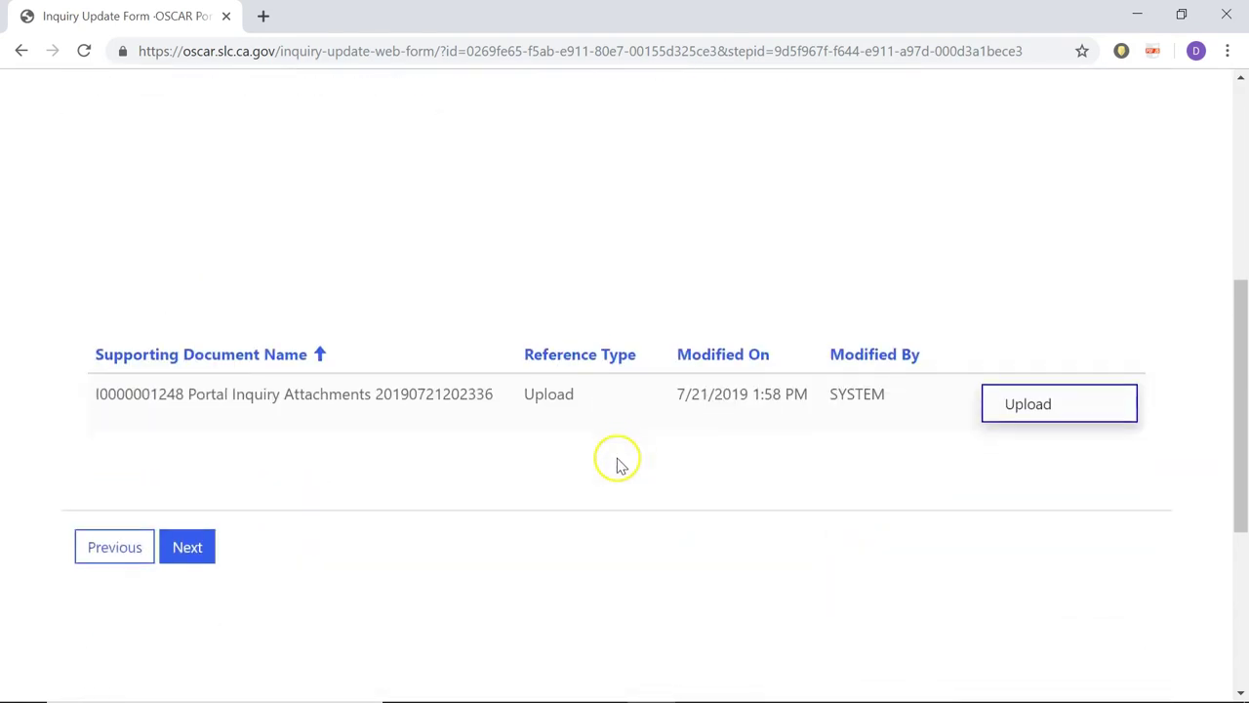
pyautogui.click(188, 549)
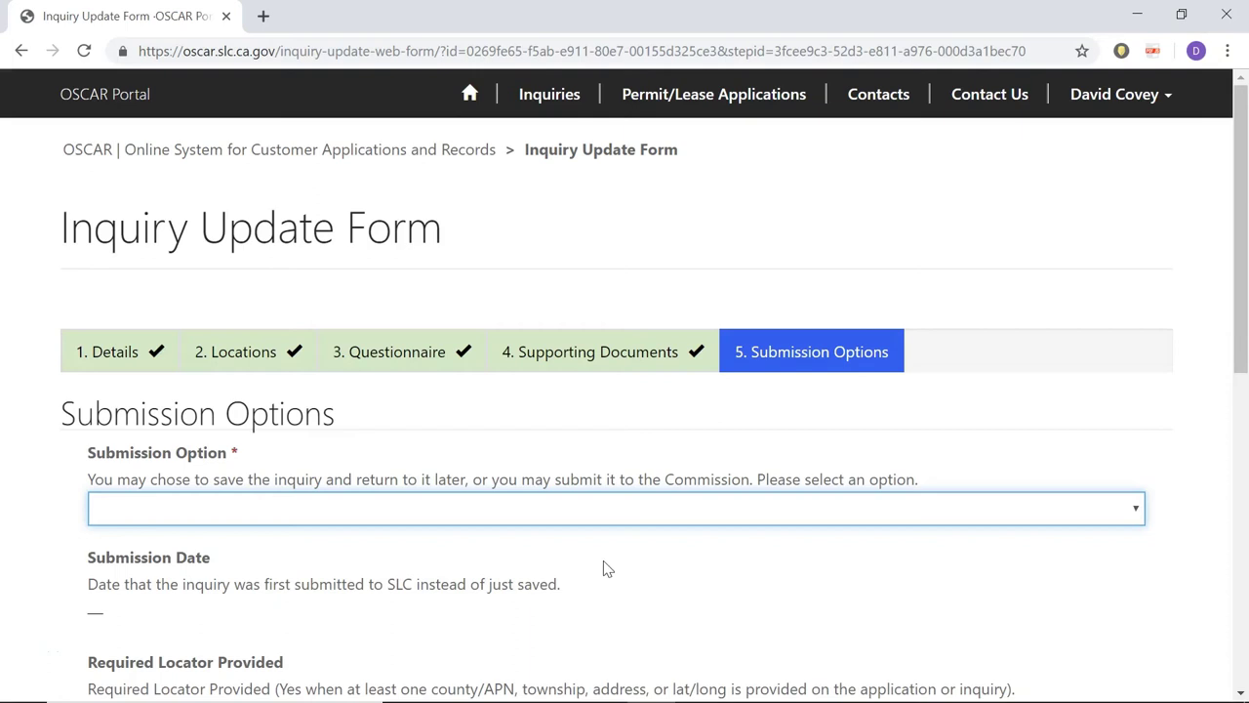
# Choose 'Submit to SLC' as the Submission Option, leaving Submission Date blank
pyautogui.scroll(-2, 700, 571)
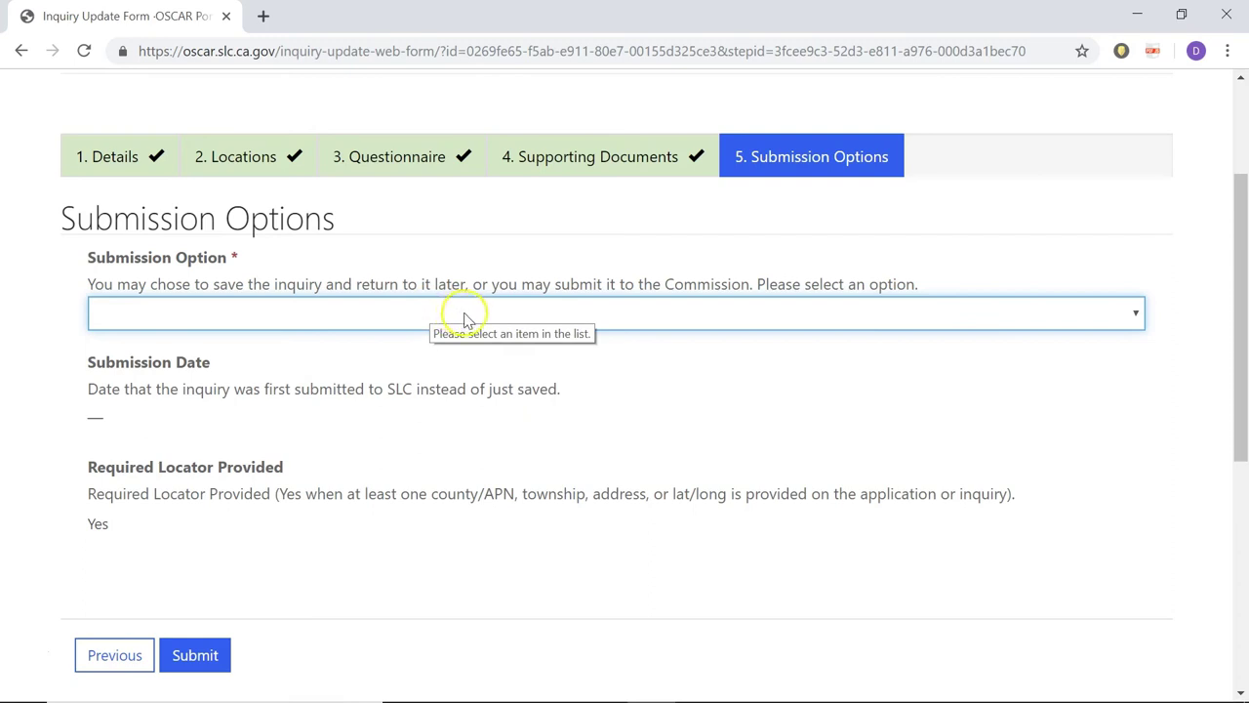
pyautogui.click(923, 322)
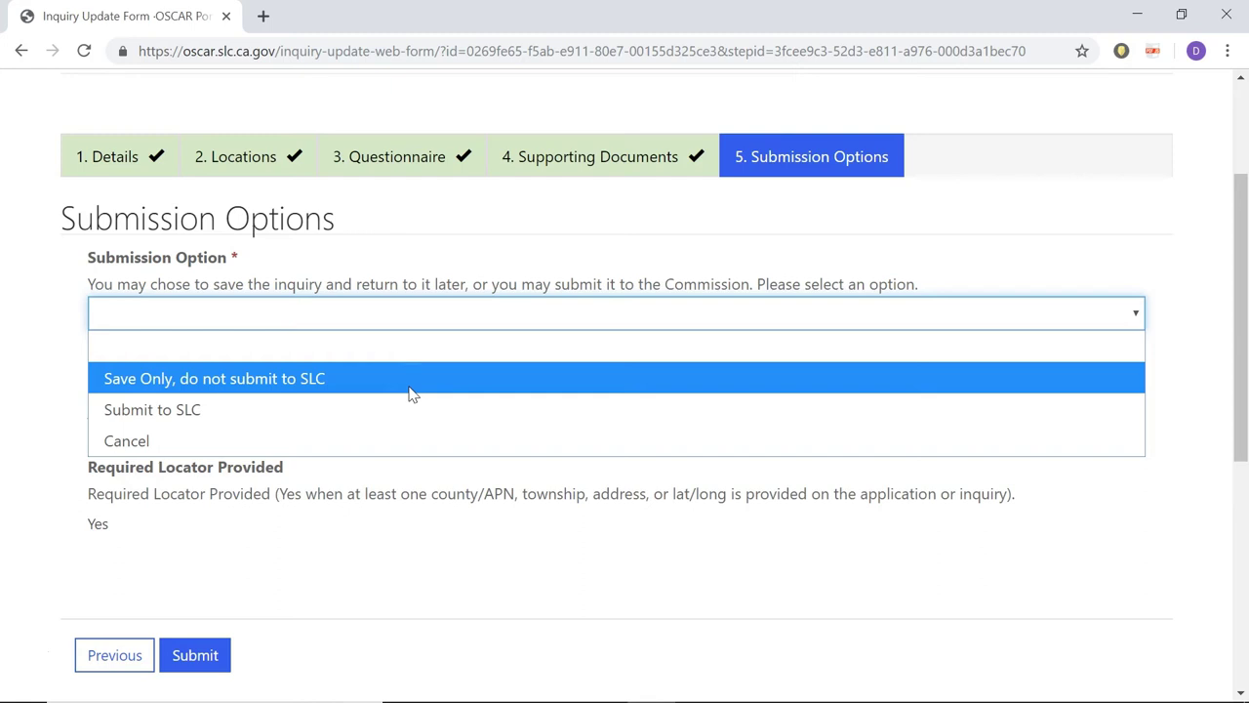
pyautogui.click(660, 341)
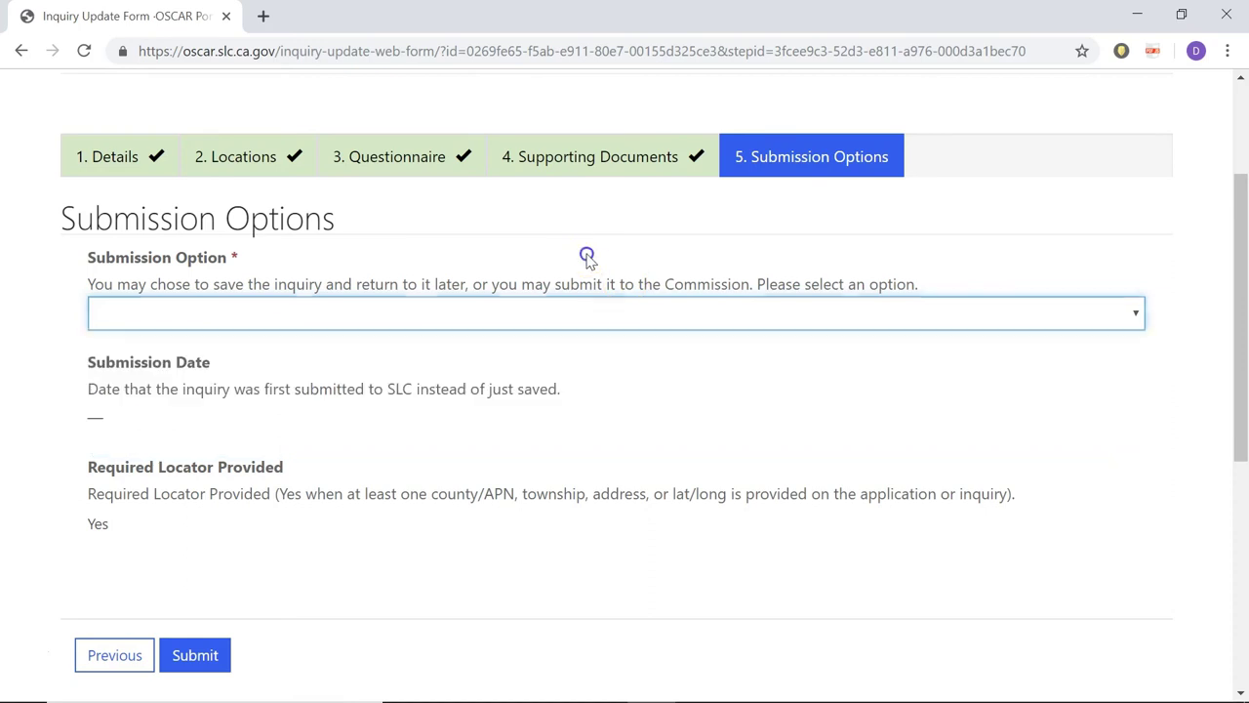
pyautogui.scroll(2, 586, 256)
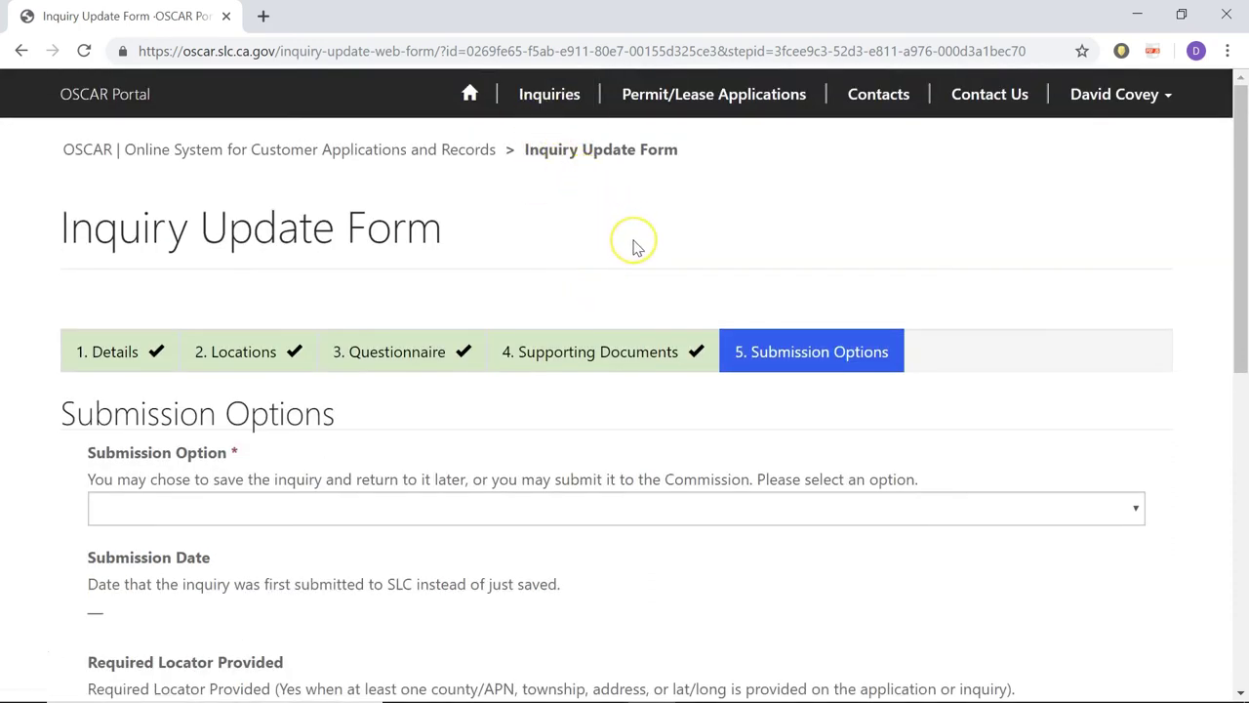
pyautogui.scroll(-3, 636, 248)
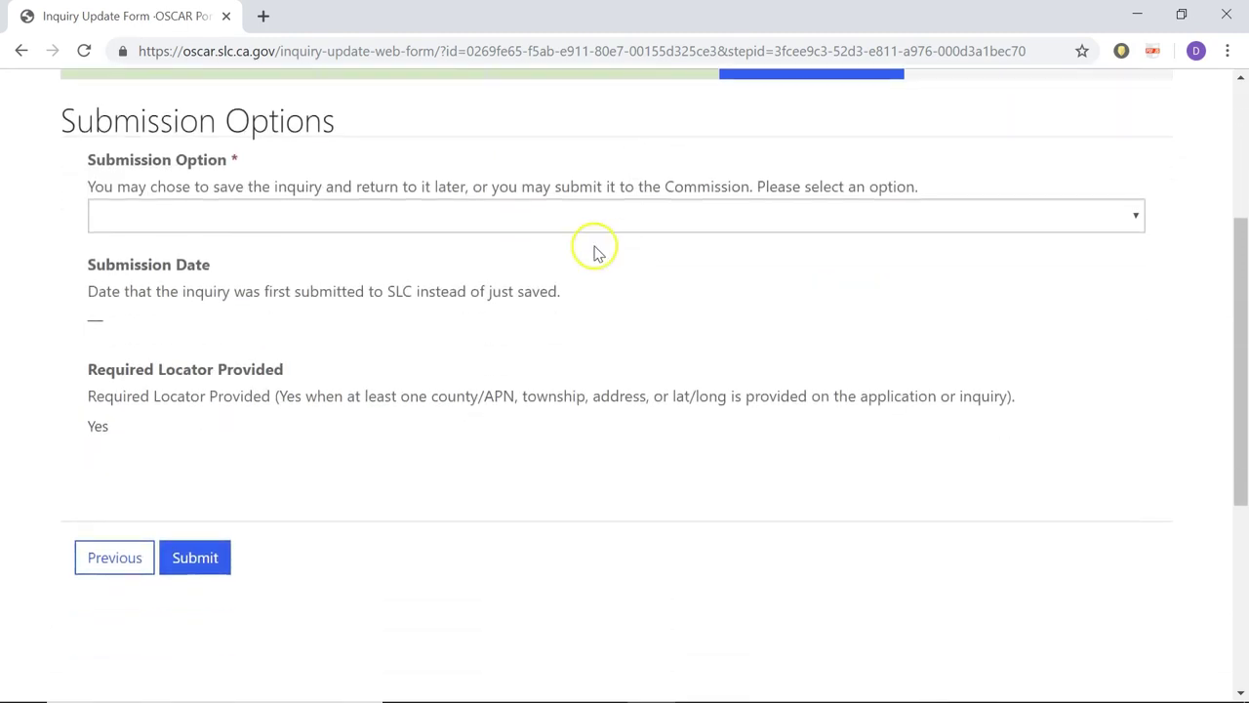
pyautogui.click(515, 222)
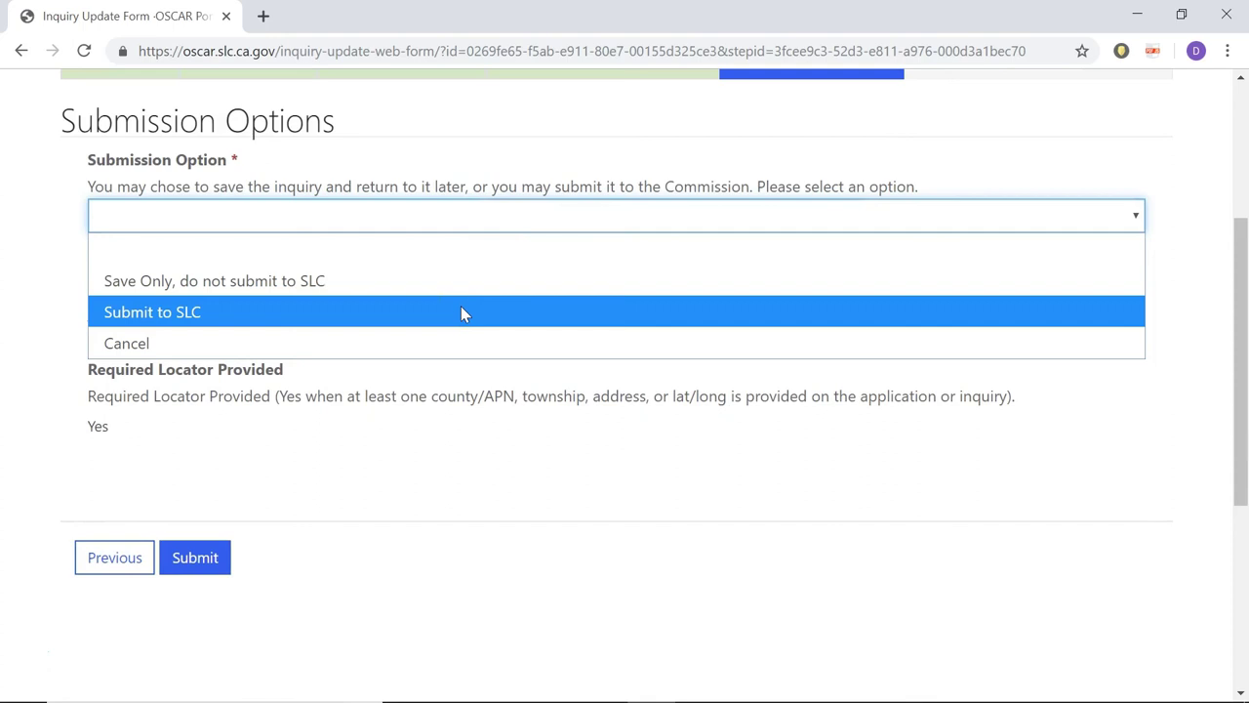
pyautogui.click(463, 312)
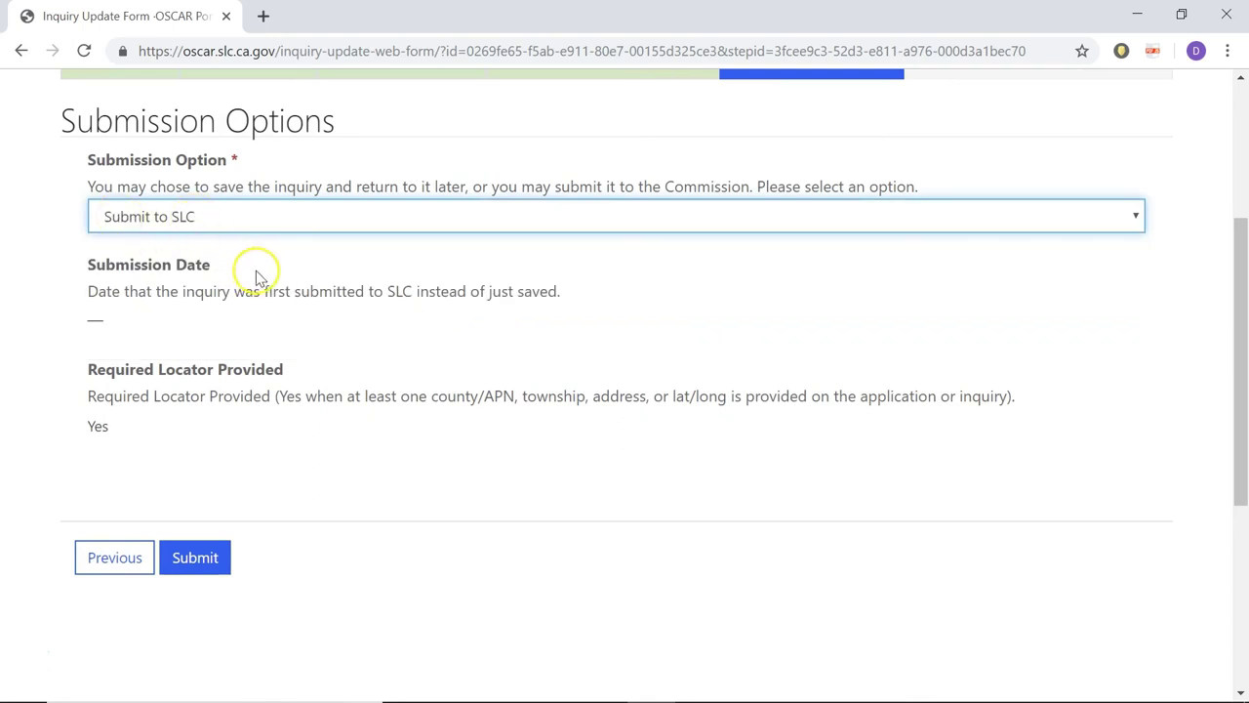
pyautogui.click(291, 224)
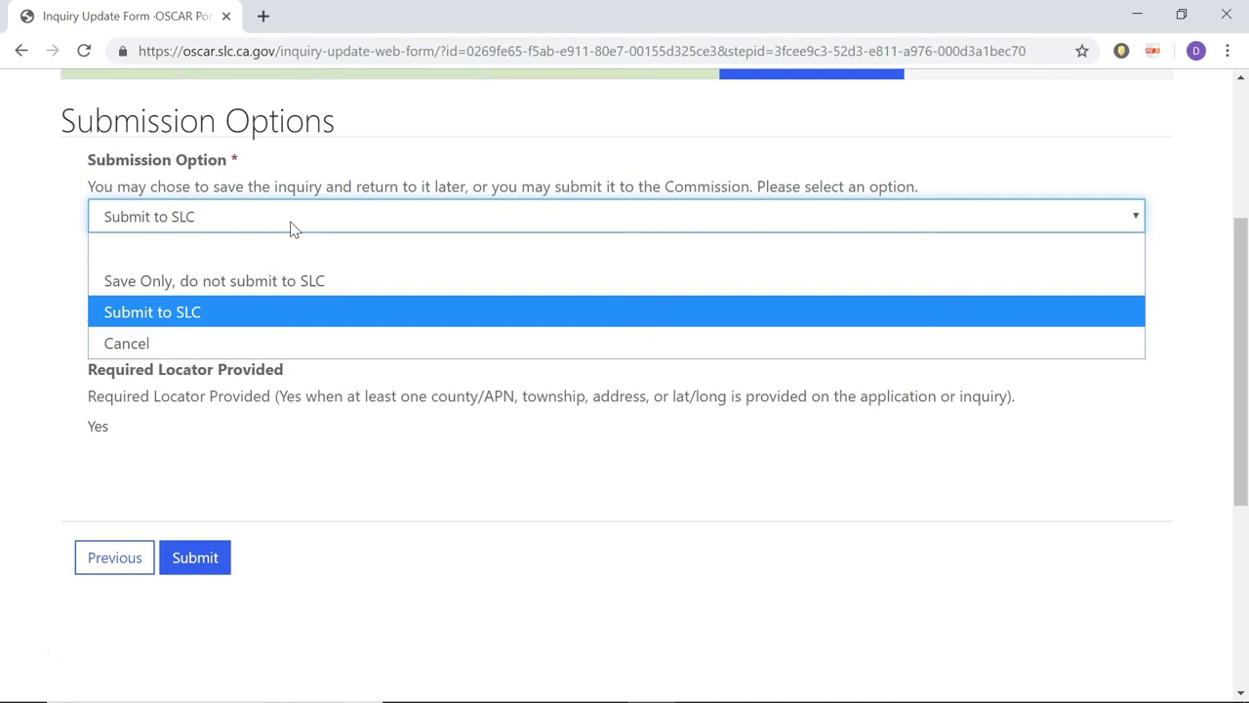
pyautogui.click(291, 224)
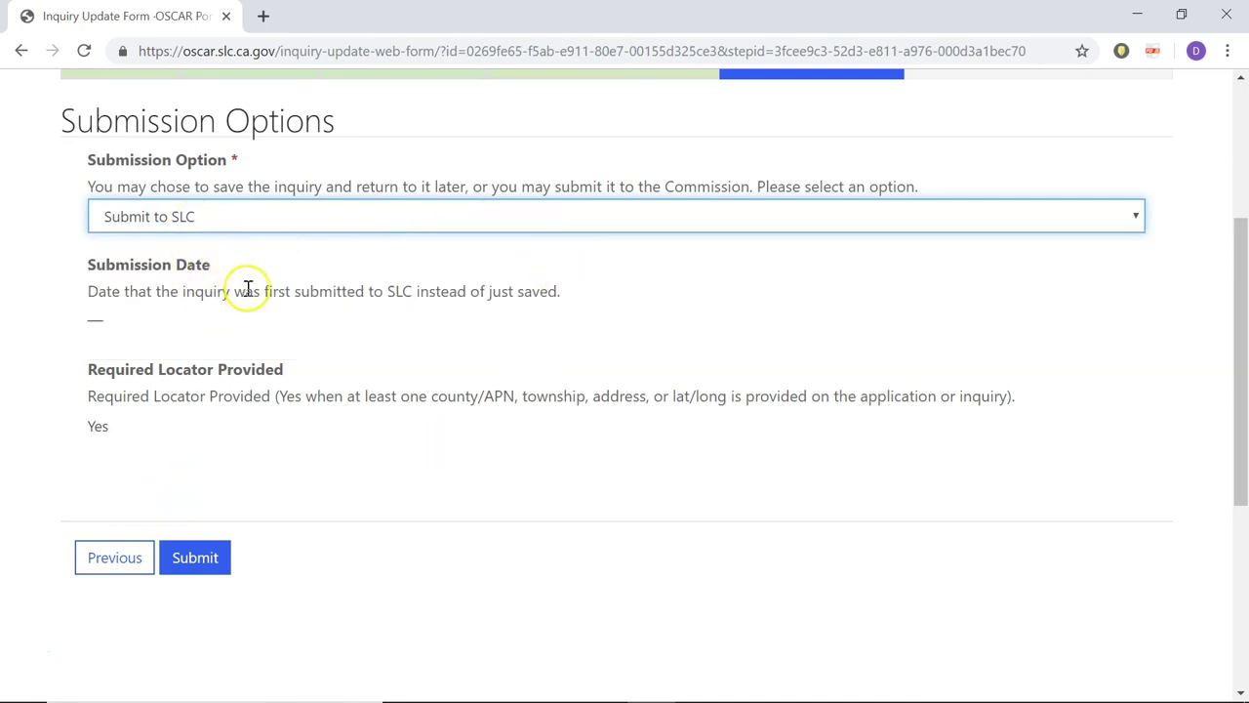
pyautogui.scroll(3, 544, 521)
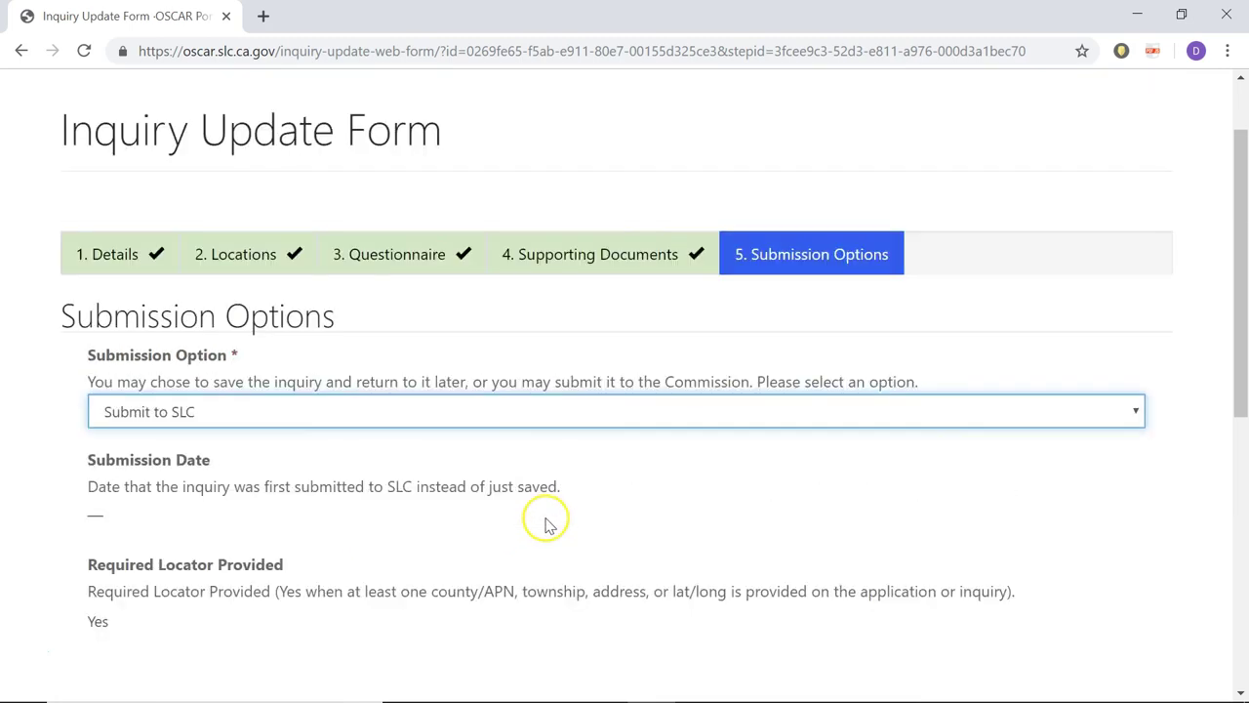